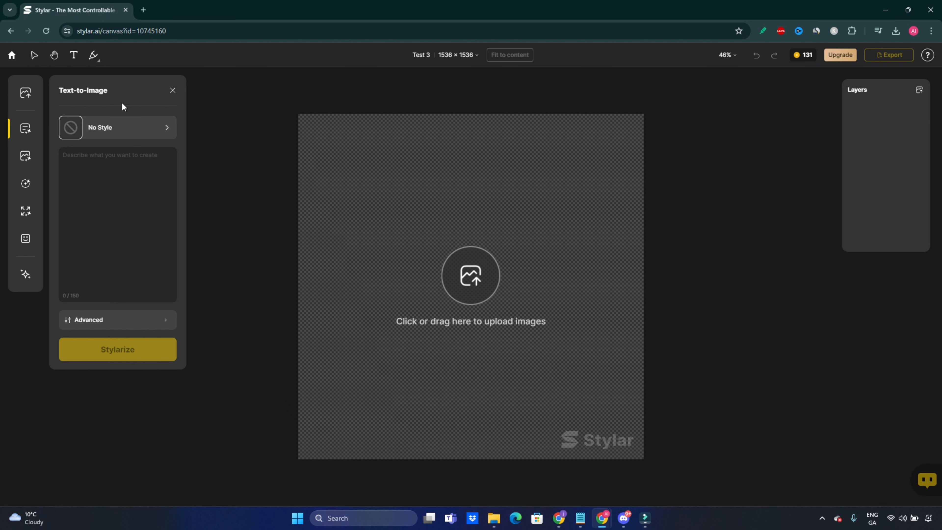
Choose the Vibrant Impasto style for text-to-image generation and enter the prompt "Boat on the river Thames".
{"action": "left_click", "coordinate": [161, 133]}
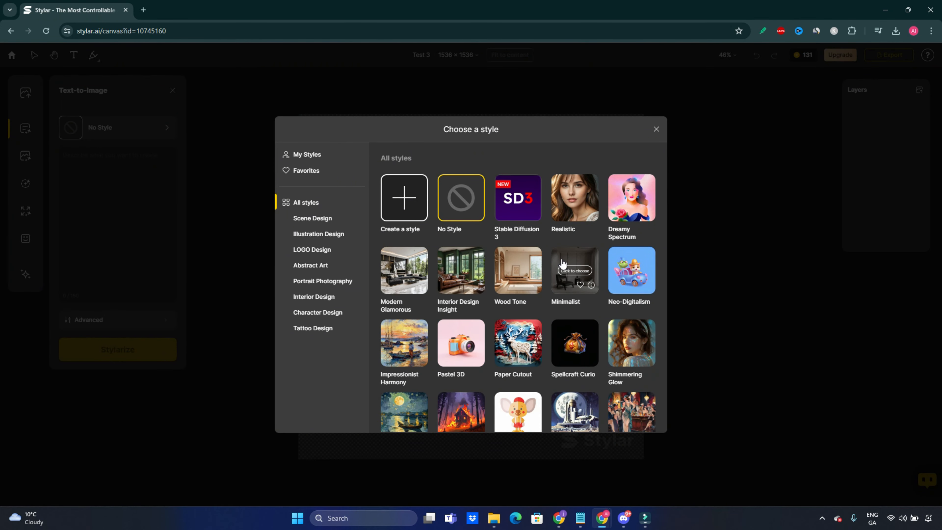
{"action": "scroll", "coordinate": [546, 237], "scroll_direction": "down", "scroll_amount": 4}
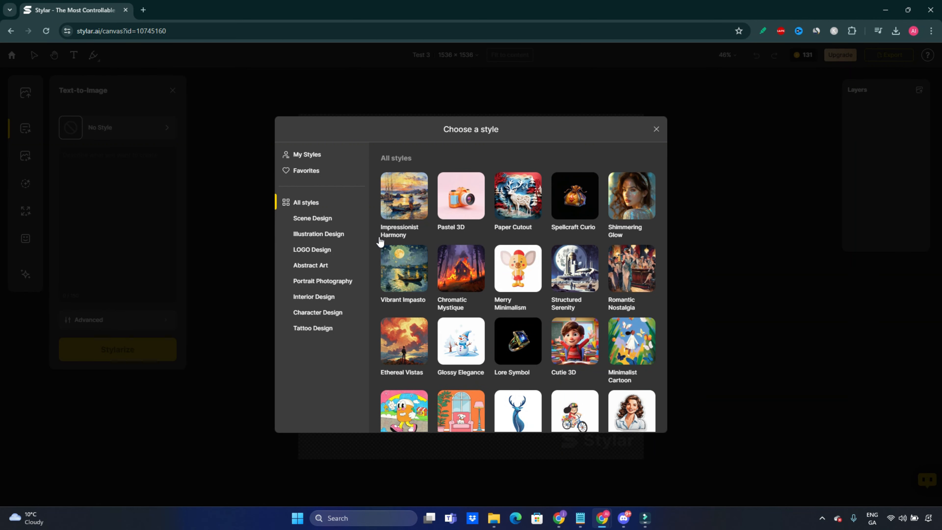
{"action": "scroll", "coordinate": [564, 326], "scroll_direction": "down", "scroll_amount": 2}
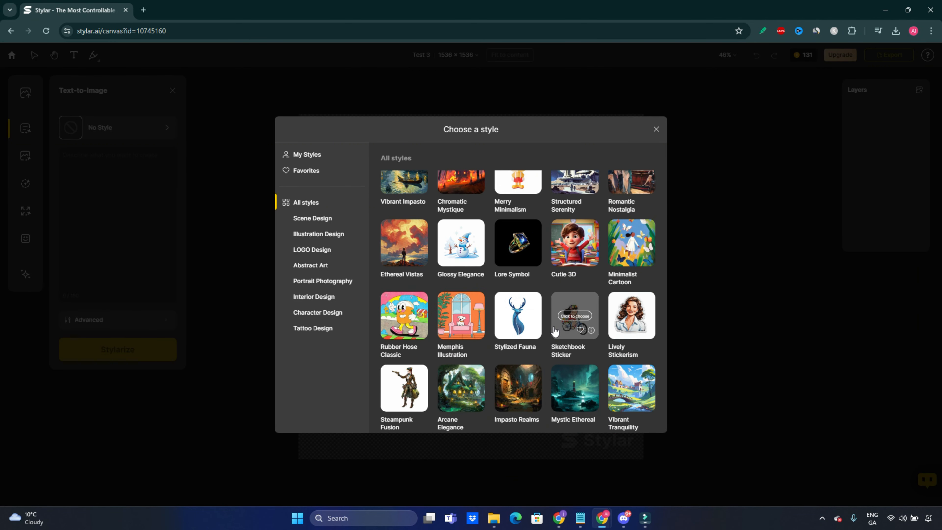
{"action": "scroll", "coordinate": [564, 327], "scroll_direction": "up", "scroll_amount": 1}
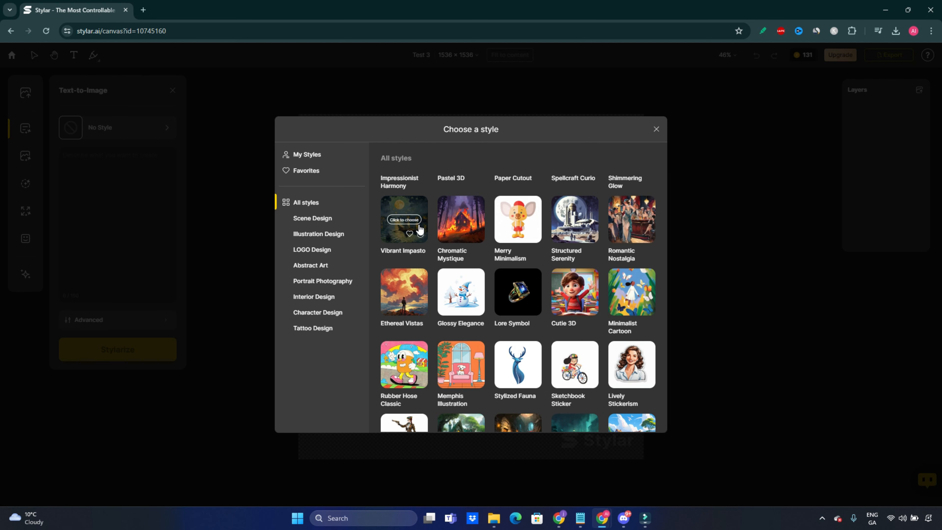
{"action": "left_click", "coordinate": [409, 225]}
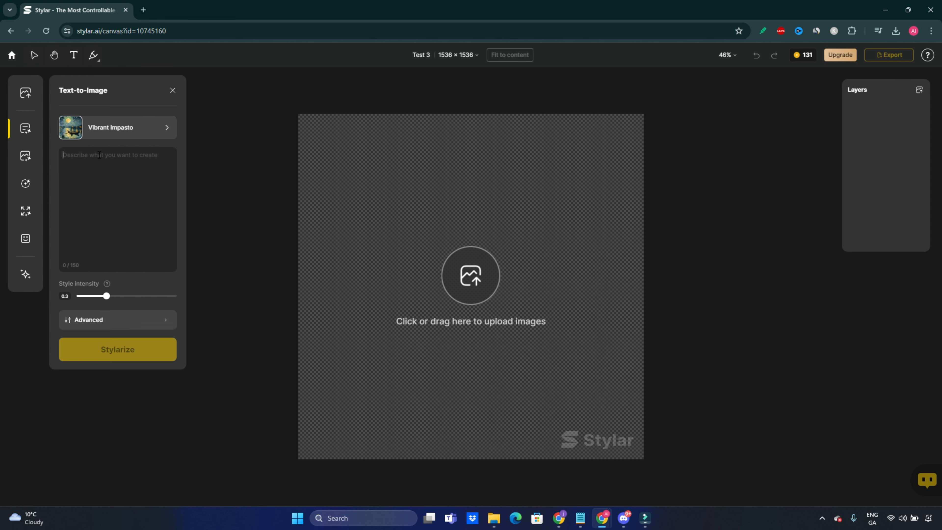
{"action": "type", "text": "Boat on the river Thames"}
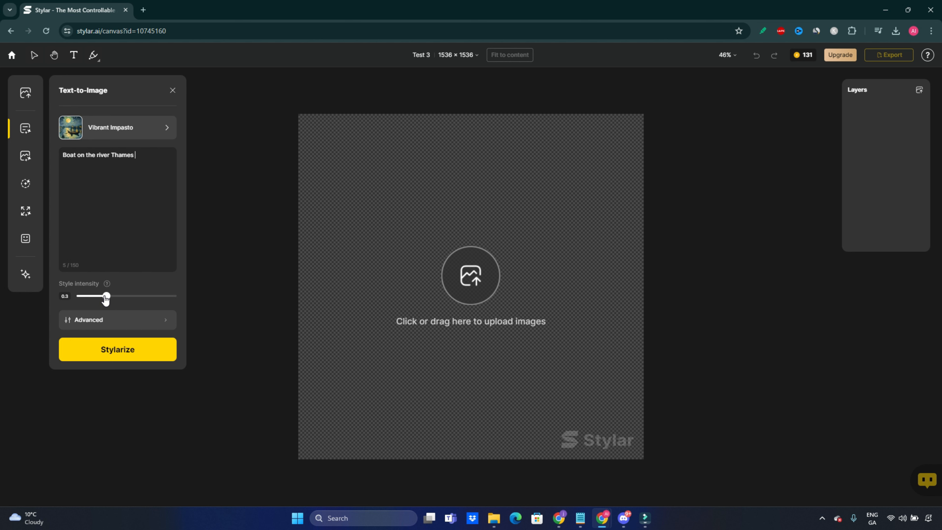
Set the style intensity to 0.5 and generate the images without a negative prompt.
{"action": "left_click_drag", "start_coordinate": [107, 297], "coordinate": [136, 300]}
{"action": "left_click_drag", "start_coordinate": [134, 302], "coordinate": [124, 304]}
{"action": "left_click_drag", "start_coordinate": [107, 299], "coordinate": [124, 304]}
{"action": "left_click", "coordinate": [104, 326]}
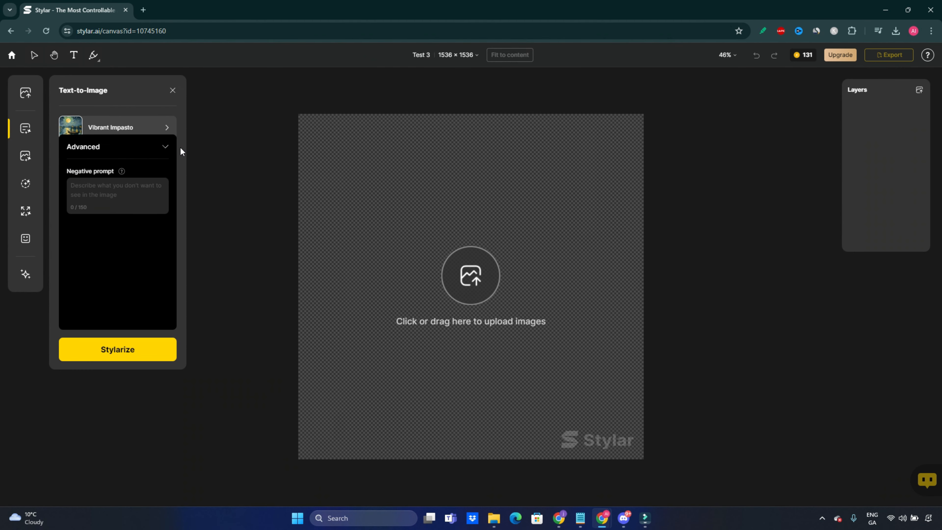
{"action": "left_click", "coordinate": [164, 147]}
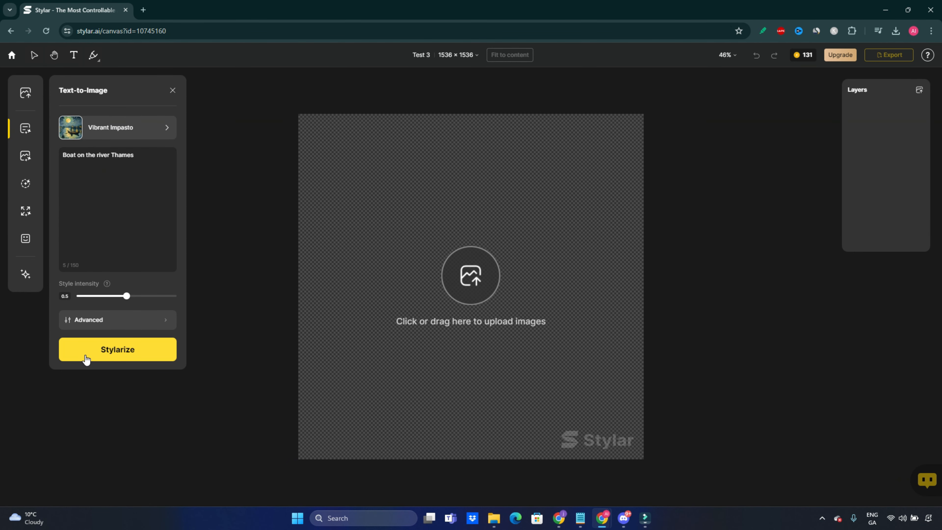
{"action": "left_click", "coordinate": [117, 353]}
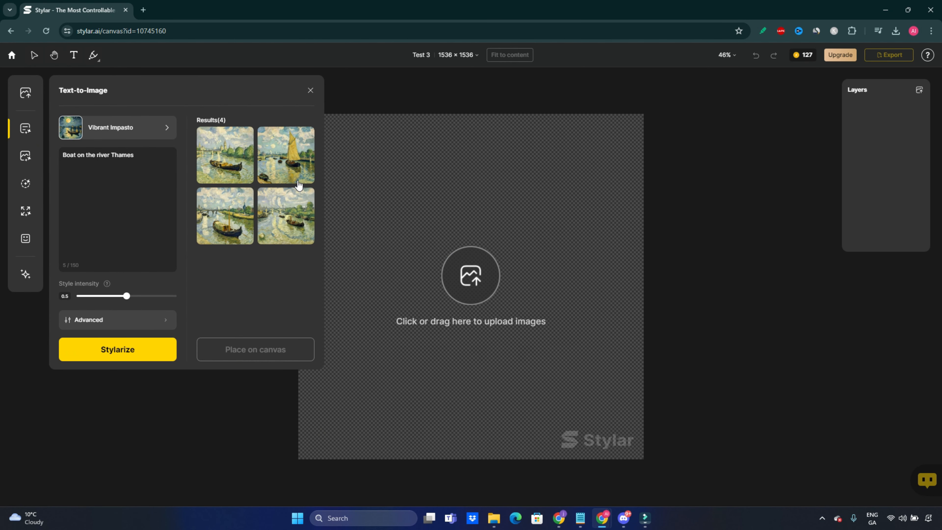
Preview the four generated paintings and place the one showing Big Ben behind the rowing boat on the canvas.
{"action": "mouse_move", "coordinate": [298, 182]}
{"action": "mouse_move", "coordinate": [238, 182]}
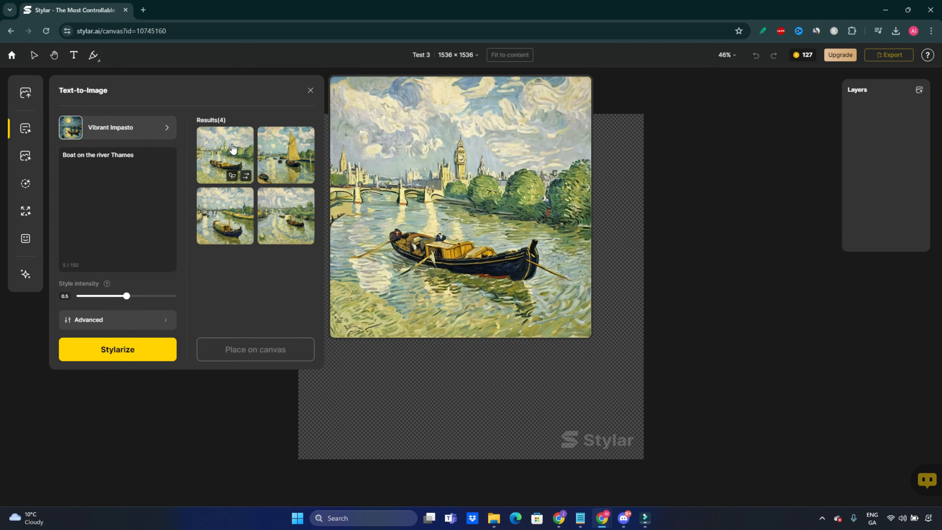
{"action": "mouse_move", "coordinate": [279, 150]}
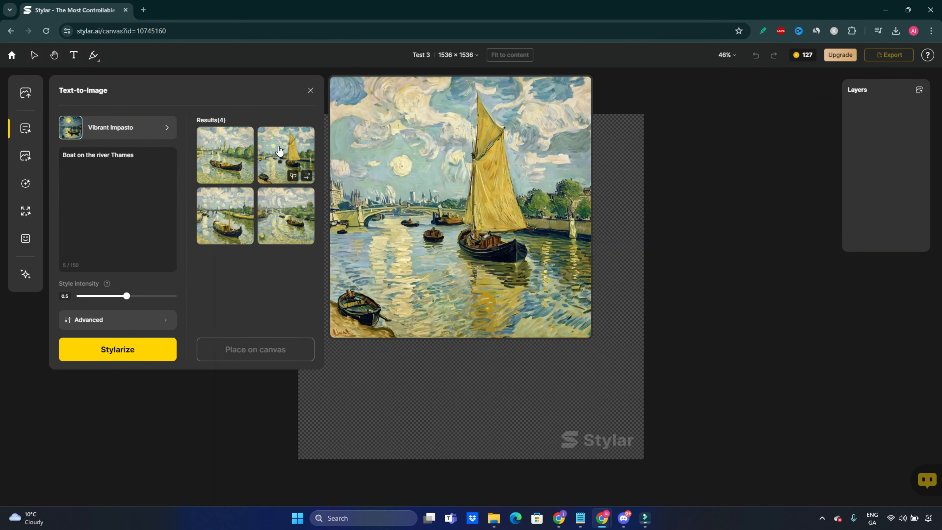
{"action": "mouse_move", "coordinate": [289, 226]}
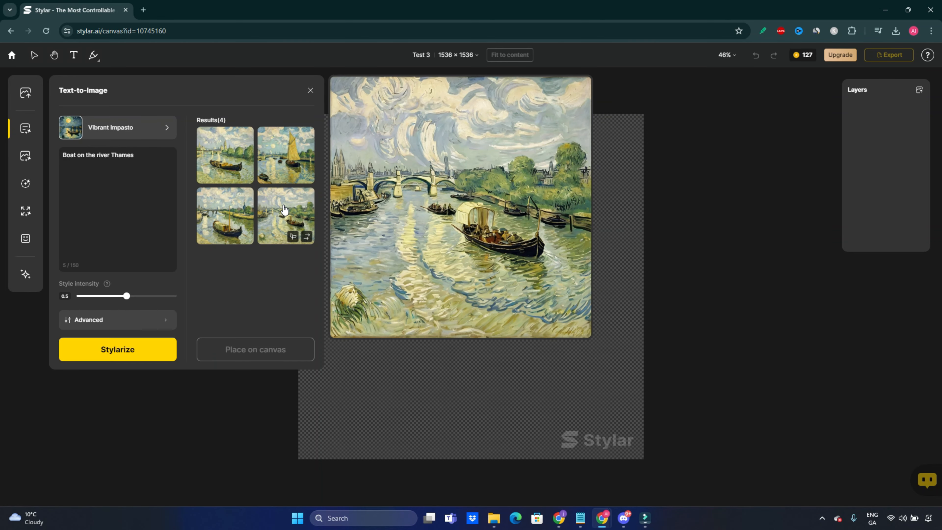
{"action": "mouse_move", "coordinate": [227, 208]}
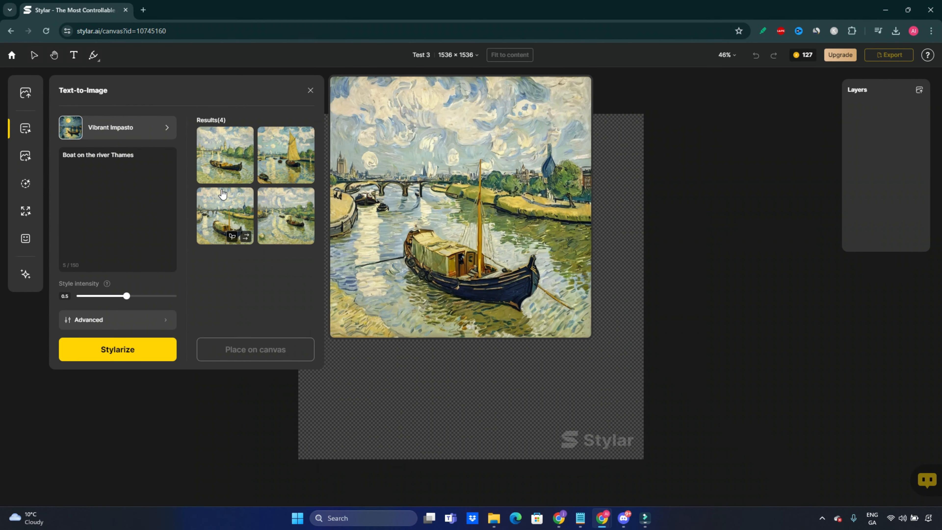
{"action": "mouse_move", "coordinate": [222, 162]}
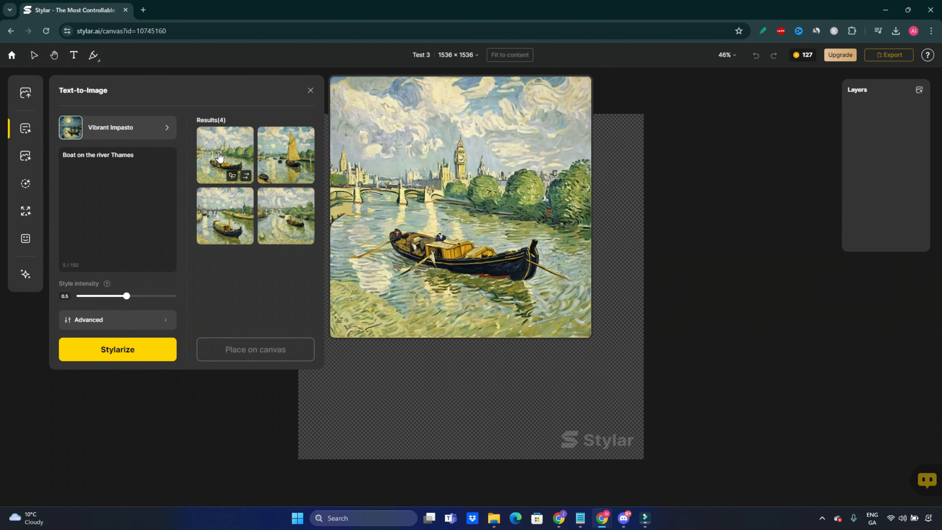
{"action": "left_click", "coordinate": [220, 157]}
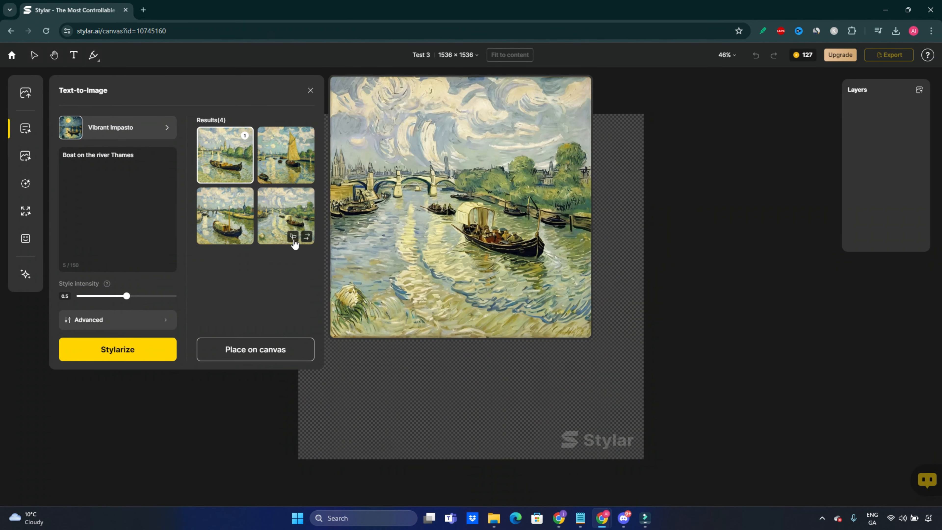
{"action": "left_click", "coordinate": [270, 355]}
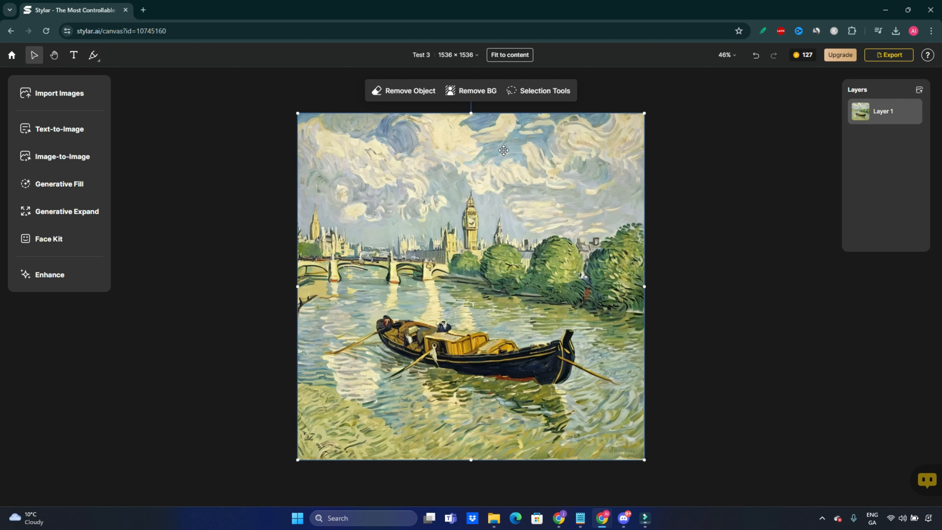
Lasso the round tree just right of Big Ben and duplicate the selection onto a new layer.
{"action": "left_click", "coordinate": [526, 95]}
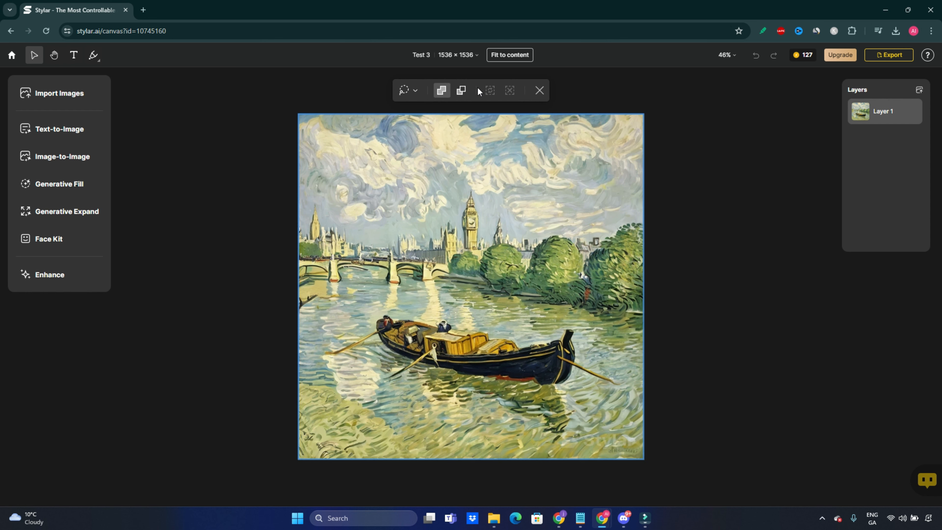
{"action": "left_click", "coordinate": [416, 91]}
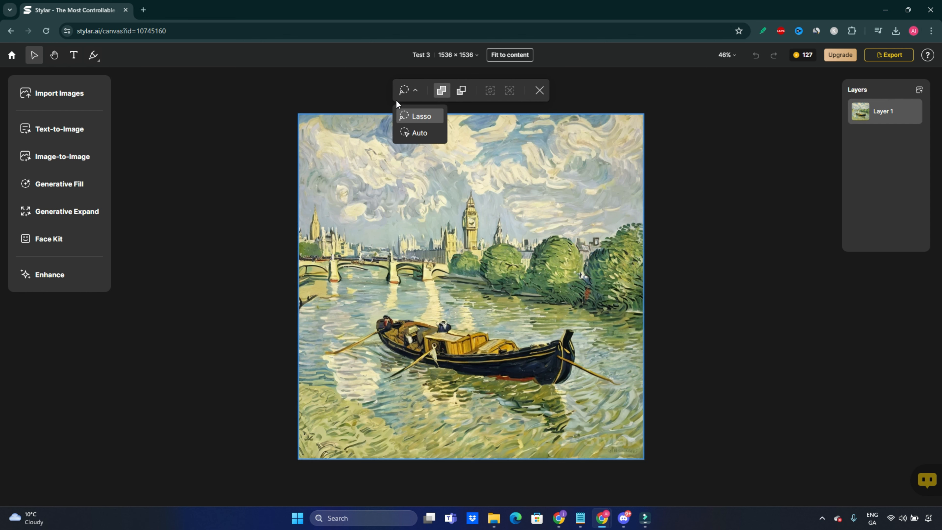
{"action": "left_click", "coordinate": [422, 122]}
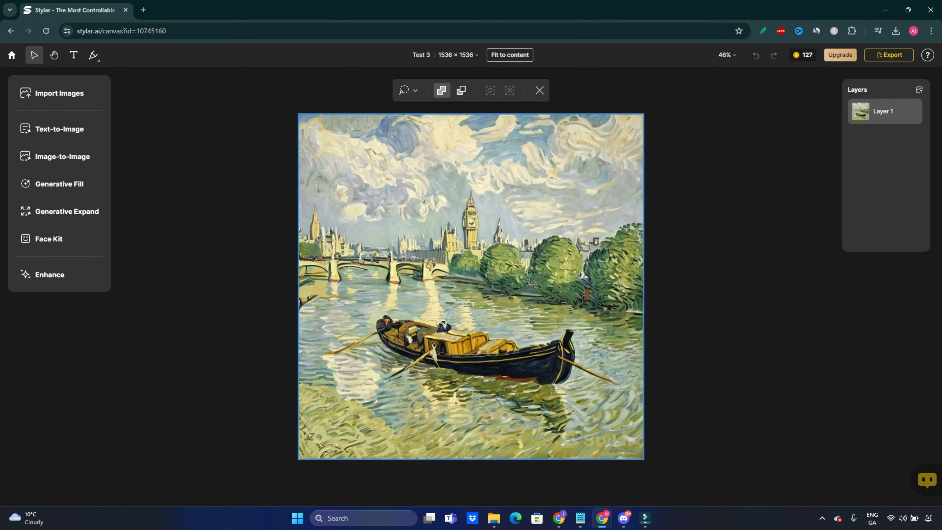
{"action": "mouse_move", "coordinate": [529, 281]}
{"action": "left_mouse_down"}
{"action": "mouse_move", "coordinate": [518, 301]}
{"action": "mouse_move", "coordinate": [486, 286]}
{"action": "mouse_move", "coordinate": [479, 268]}
{"action": "mouse_move", "coordinate": [489, 256]}
{"action": "mouse_move", "coordinate": [529, 257]}
{"action": "left_mouse_up"}
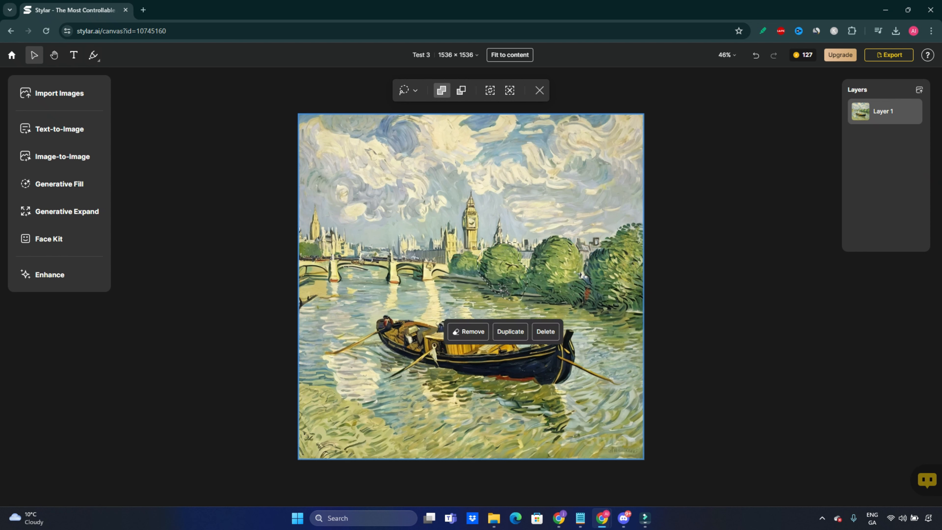
{"action": "left_click", "coordinate": [510, 332]}
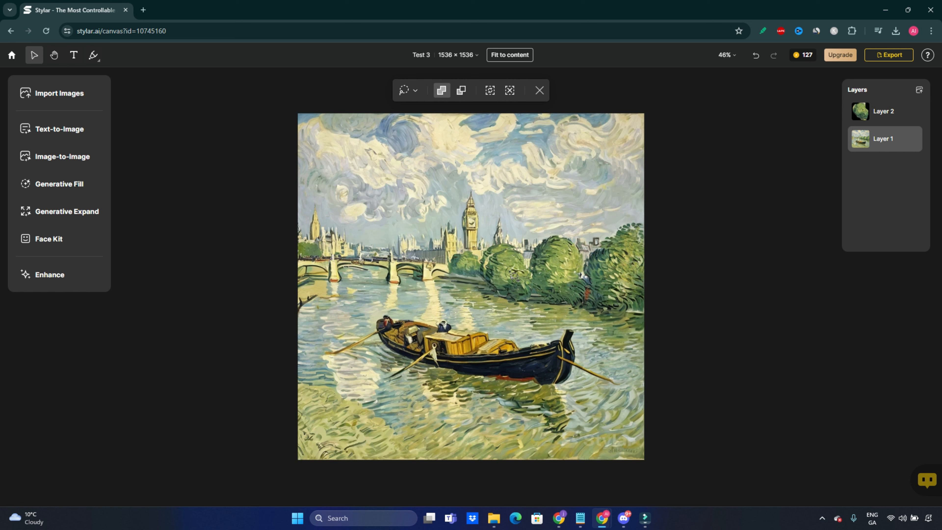
Move the duplicated tree in front of Big Ben's base, and undo both the move and the duplication.
{"action": "left_click_drag", "start_coordinate": [519, 271], "coordinate": [513, 276]}
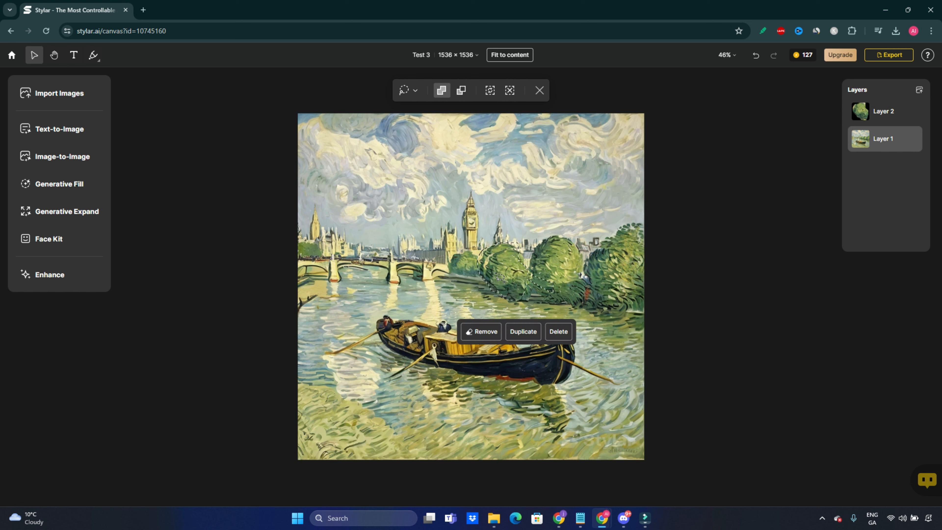
{"action": "left_click", "coordinate": [874, 107]}
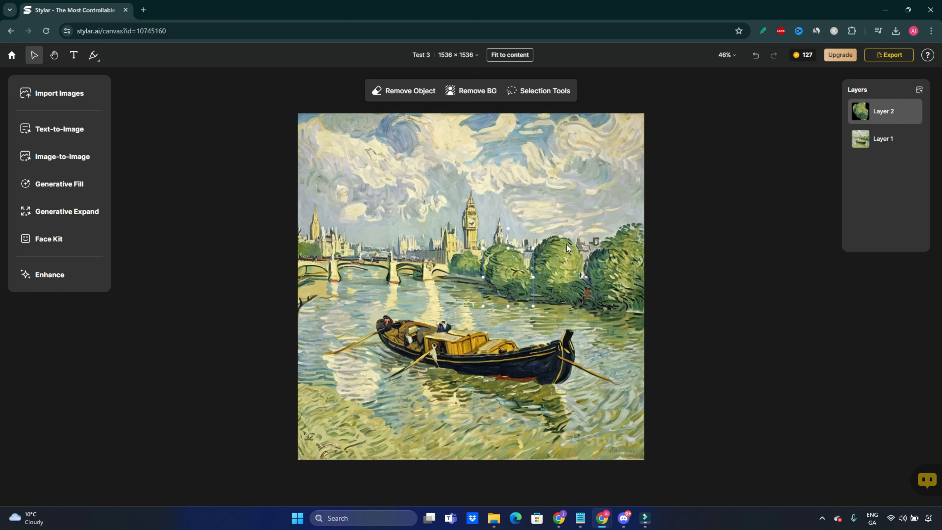
{"action": "left_click_drag", "start_coordinate": [496, 277], "coordinate": [444, 268]}
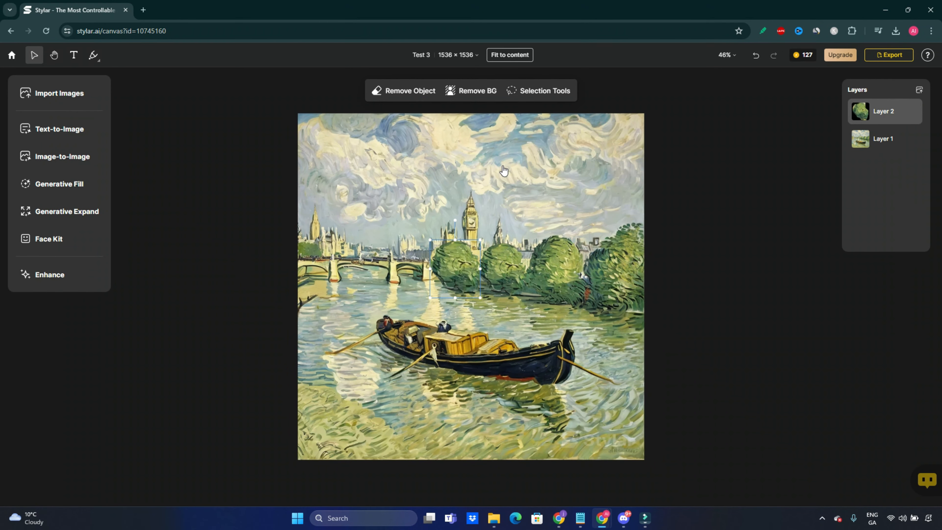
{"action": "left_click", "coordinate": [756, 55]}
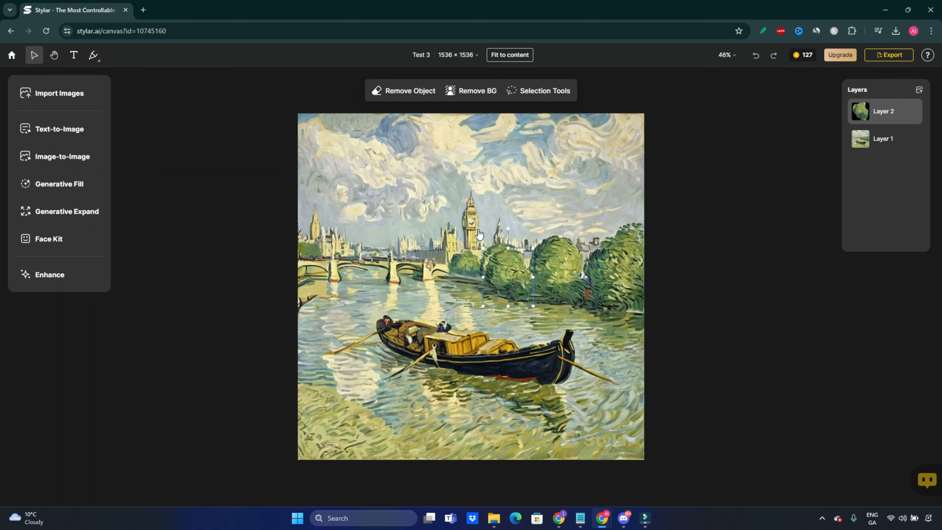
{"action": "left_click", "coordinate": [755, 56]}
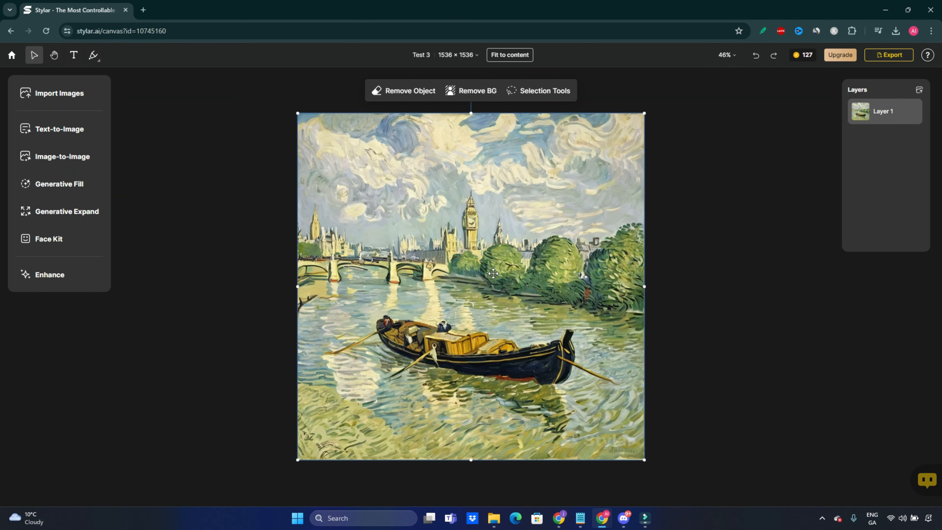
Try removing the lassoed round tree just right of Big Ben, and undo the removal.
{"action": "left_click", "coordinate": [542, 92]}
{"action": "left_click", "coordinate": [421, 97]}
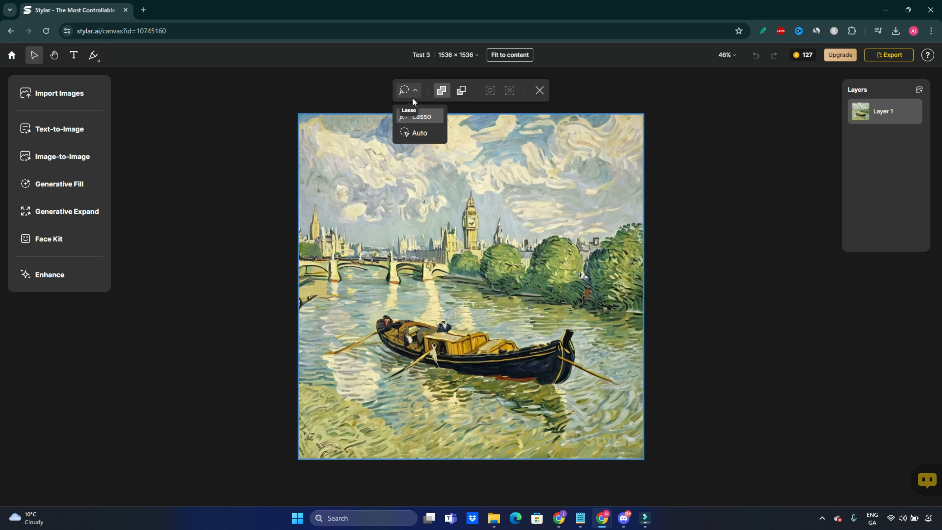
{"action": "left_click", "coordinate": [410, 117]}
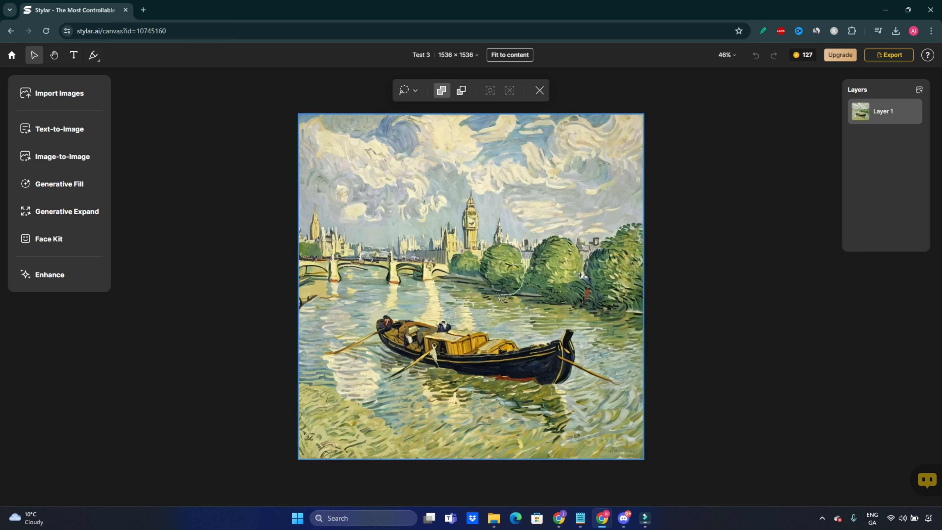
{"action": "mouse_move", "coordinate": [499, 299]}
{"action": "left_mouse_down"}
{"action": "mouse_move", "coordinate": [475, 258]}
{"action": "mouse_move", "coordinate": [503, 249]}
{"action": "left_mouse_up"}
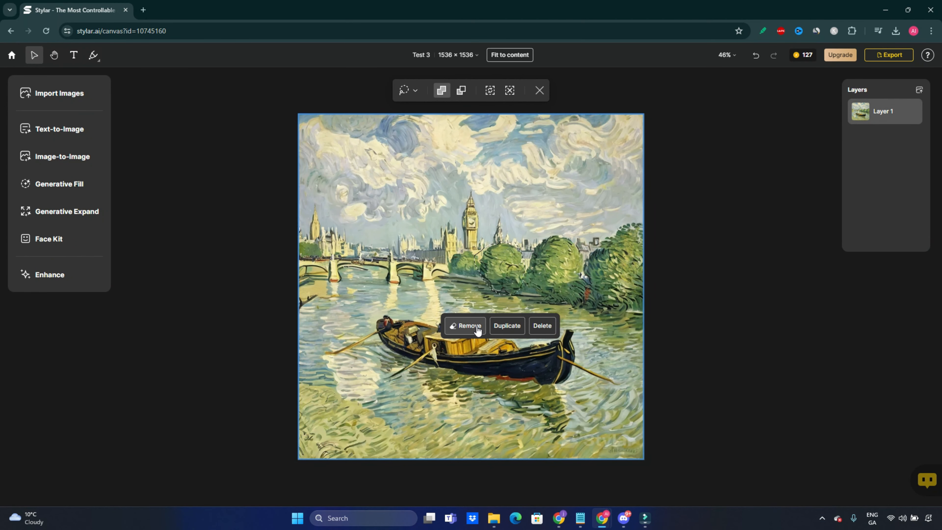
{"action": "left_click", "coordinate": [477, 327]}
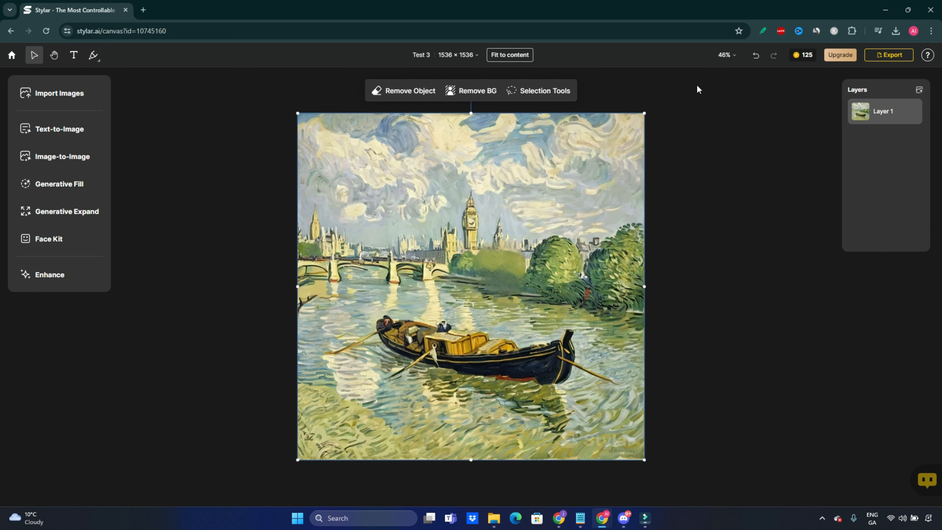
{"action": "left_click", "coordinate": [756, 55]}
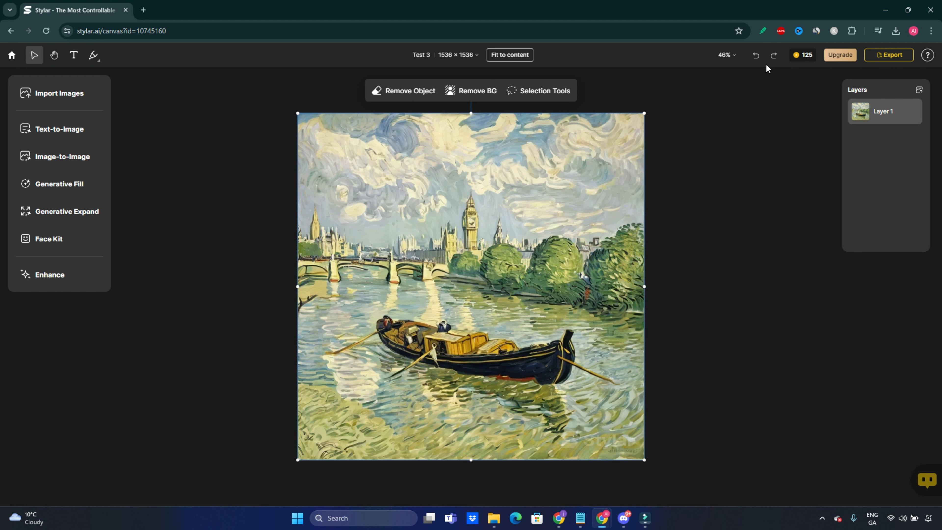
Enlarge the Remove Object brush slightly, paint over Big Ben's clock tower and remove it from the painting.
{"action": "left_click", "coordinate": [397, 92]}
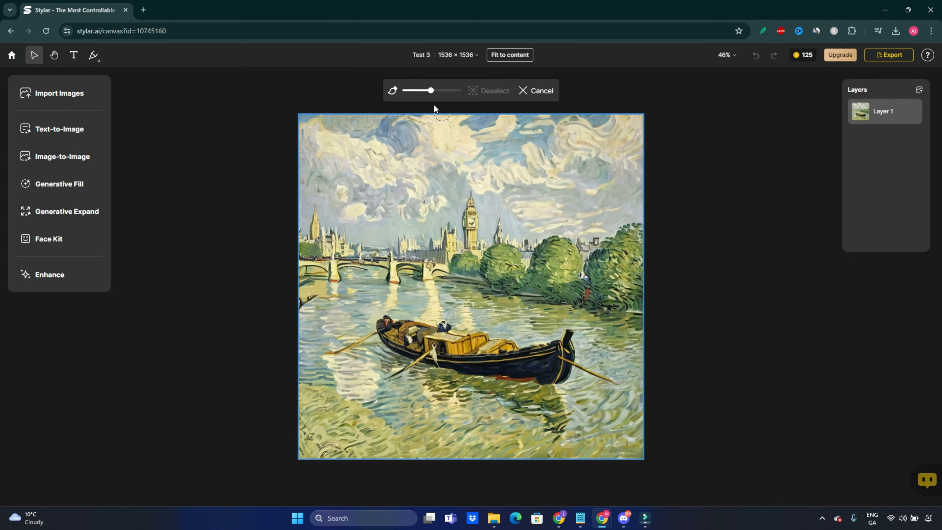
{"action": "left_click_drag", "start_coordinate": [431, 93], "coordinate": [434, 91]}
{"action": "mouse_move", "coordinate": [433, 93]}
{"action": "left_mouse_down"}
{"action": "mouse_move", "coordinate": [449, 92]}
{"action": "mouse_move", "coordinate": [434, 101]}
{"action": "left_mouse_up"}
{"action": "left_click_drag", "start_coordinate": [469, 200], "coordinate": [471, 245]}
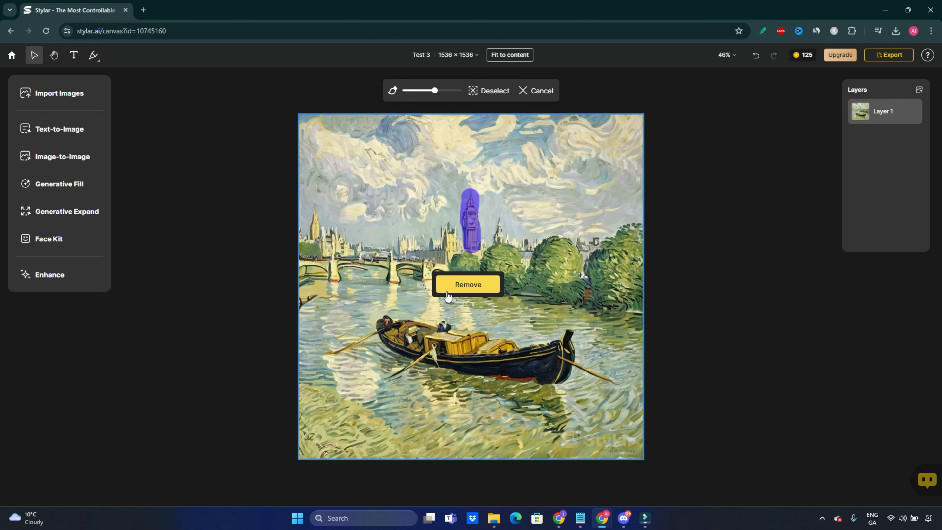
{"action": "left_click", "coordinate": [476, 286]}
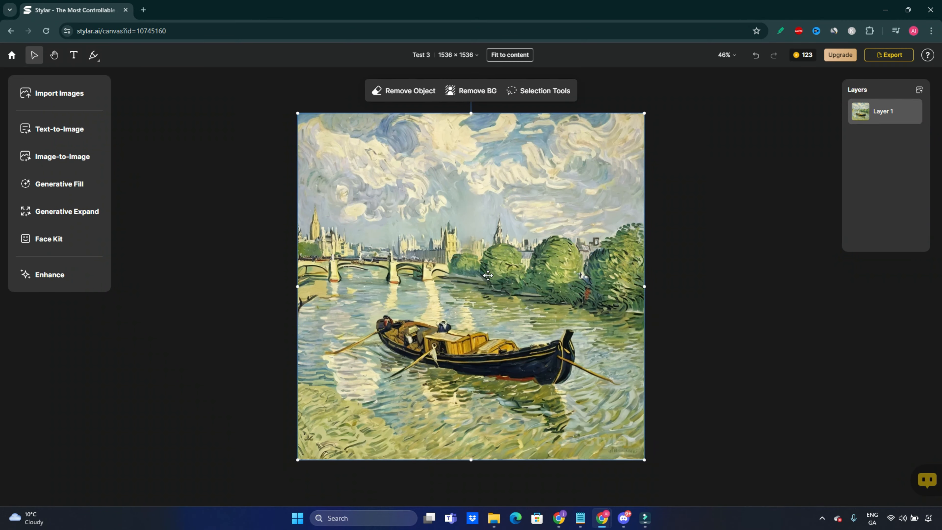
{"action": "mouse_move", "coordinate": [799, 61]}
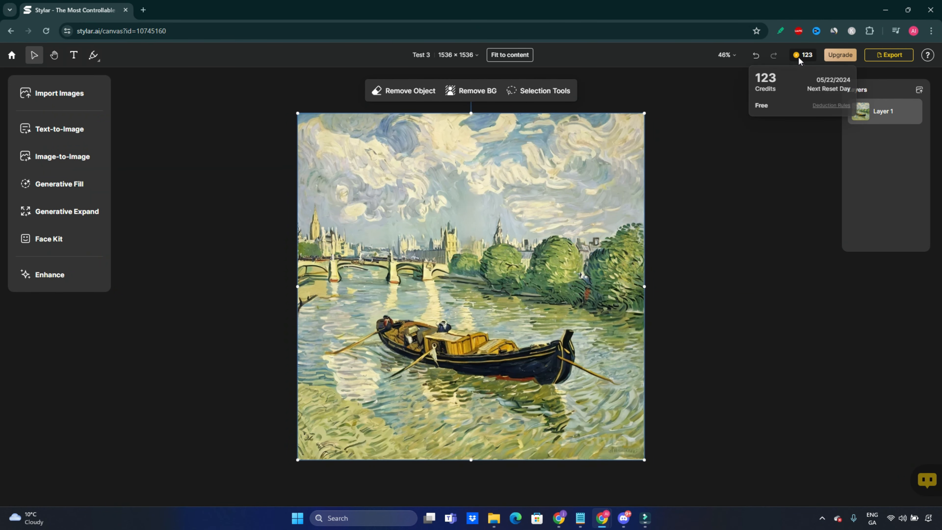
Undo the removal of Big Ben's clock tower, and try removing the painting's background before undoing that too.
{"action": "left_click", "coordinate": [755, 55]}
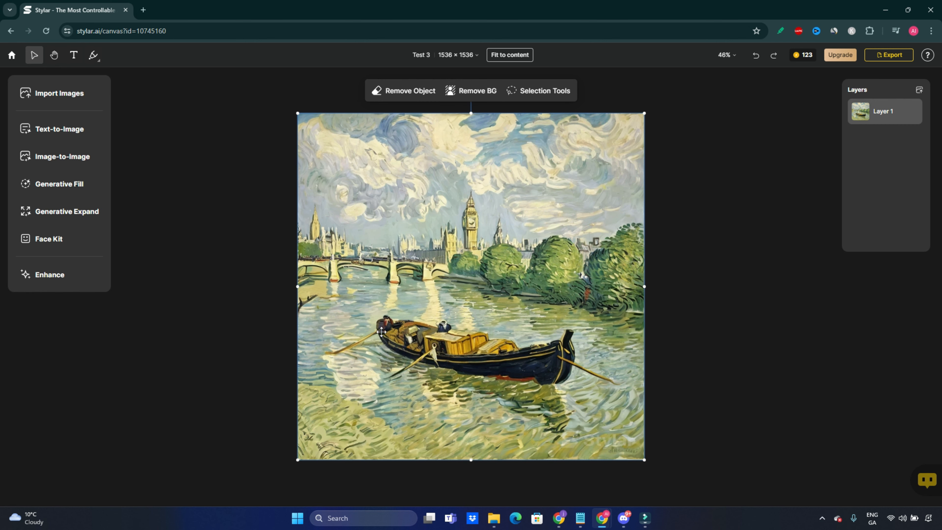
{"action": "left_click", "coordinate": [474, 99]}
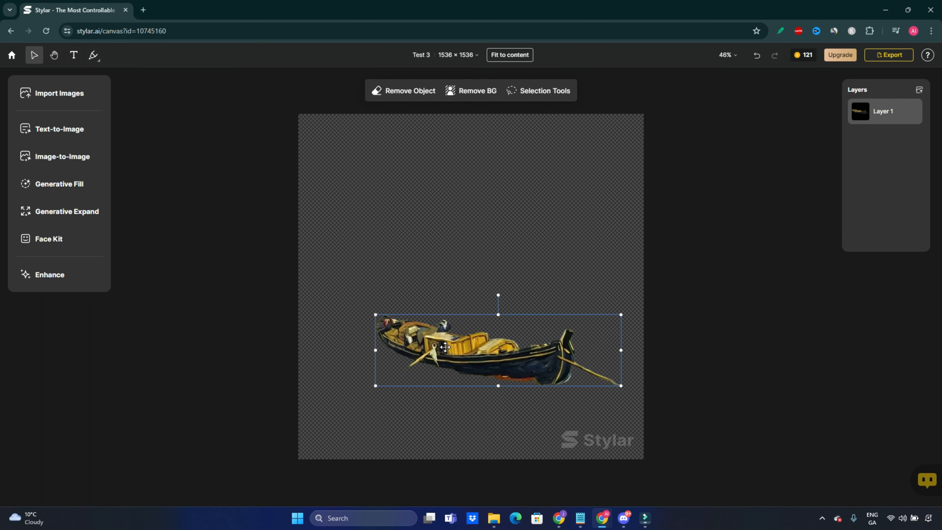
{"action": "left_click", "coordinate": [756, 55]}
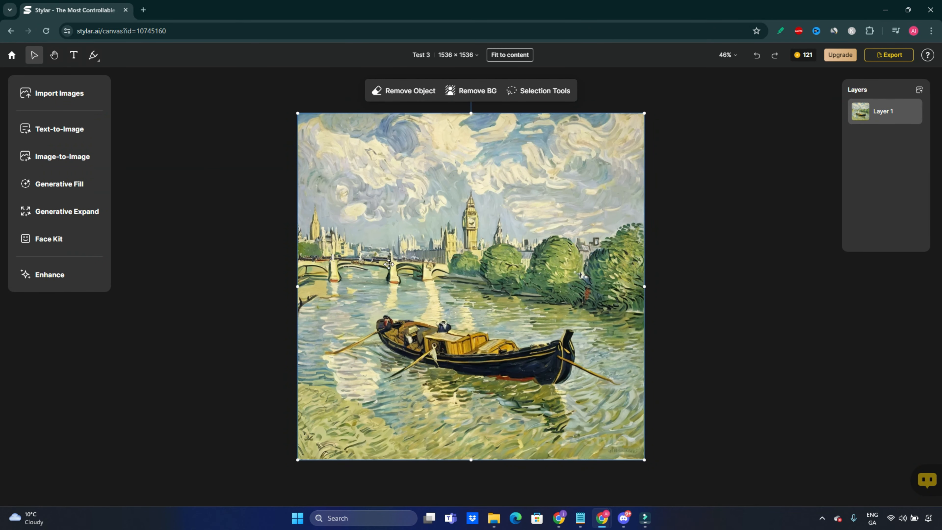
Add a text layer over the sky and insert "treterr" into its placeholder so it reads "Entetreterr your text".
{"action": "left_click", "coordinate": [73, 56]}
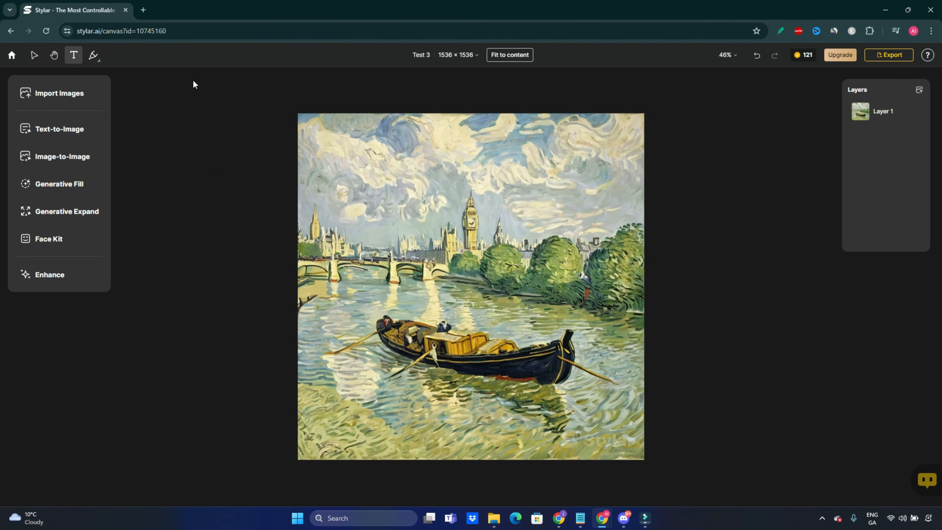
{"action": "left_click", "coordinate": [369, 164]}
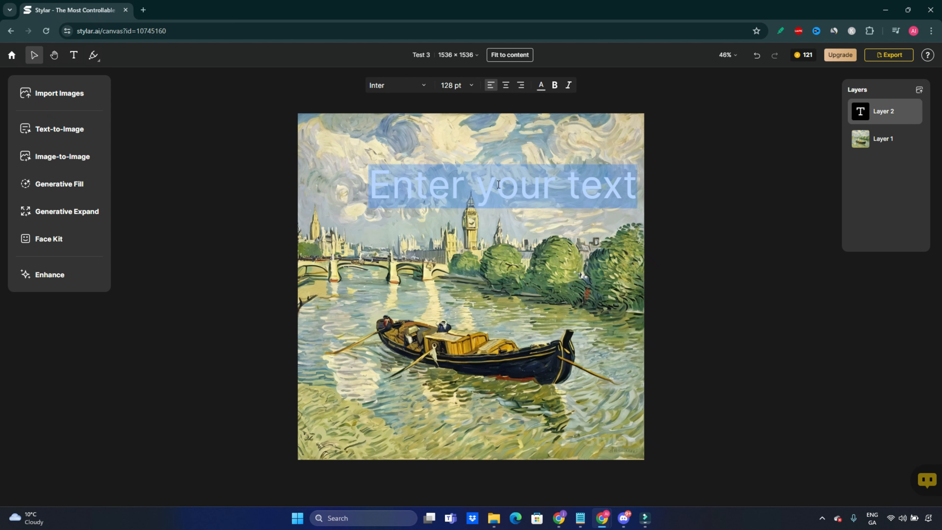
{"action": "left_click", "coordinate": [452, 187]}
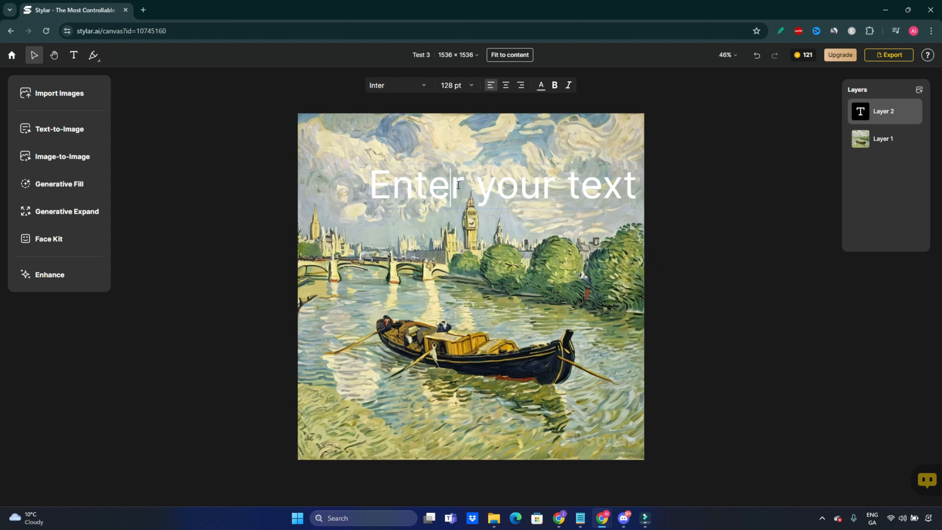
{"action": "type", "text": "treterr"}
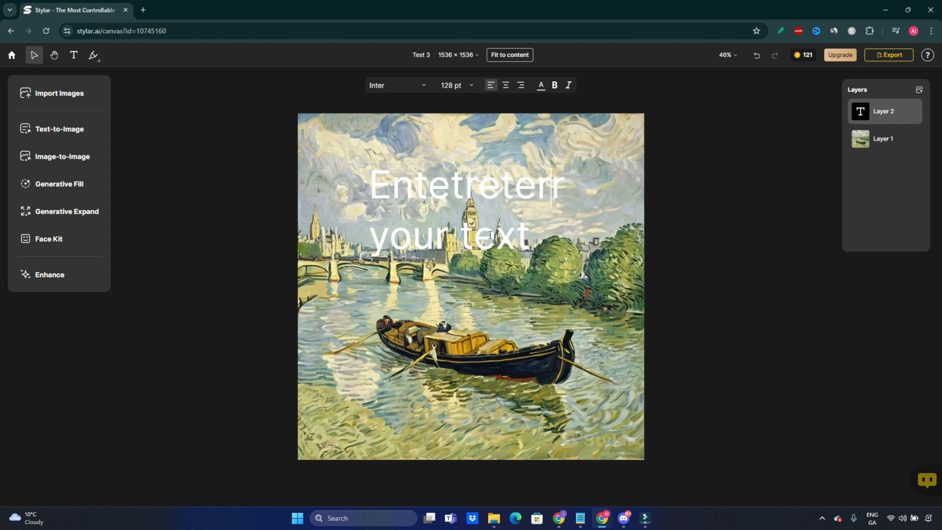
Format all of the "Entetreterr your text" layer as bold, italic, orange and centre-aligned.
{"action": "left_click_drag", "start_coordinate": [385, 187], "coordinate": [530, 228]}
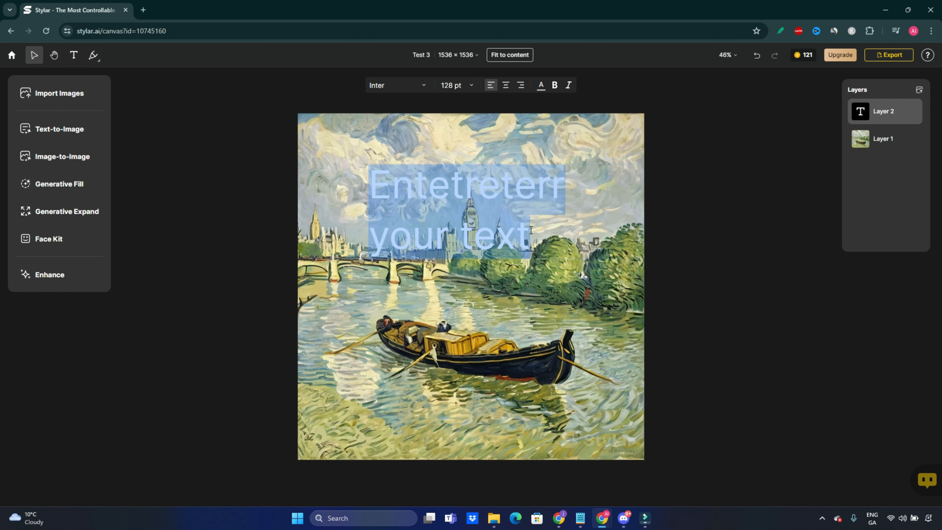
{"action": "left_click", "coordinate": [555, 85]}
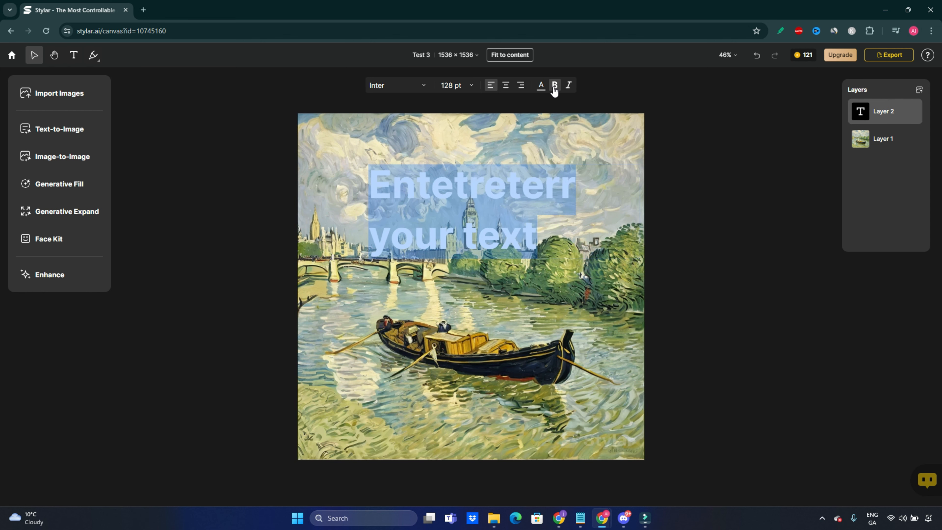
{"action": "left_click", "coordinate": [568, 86]}
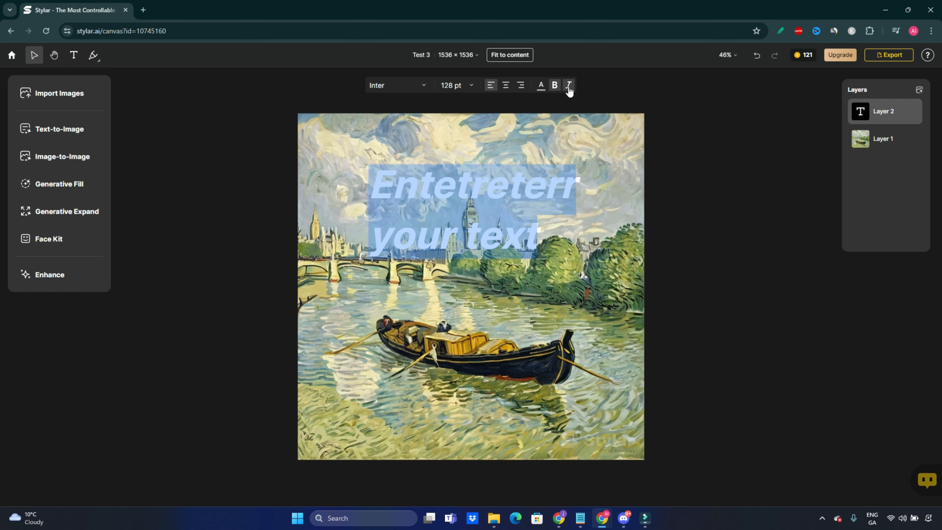
{"action": "left_click", "coordinate": [542, 87]}
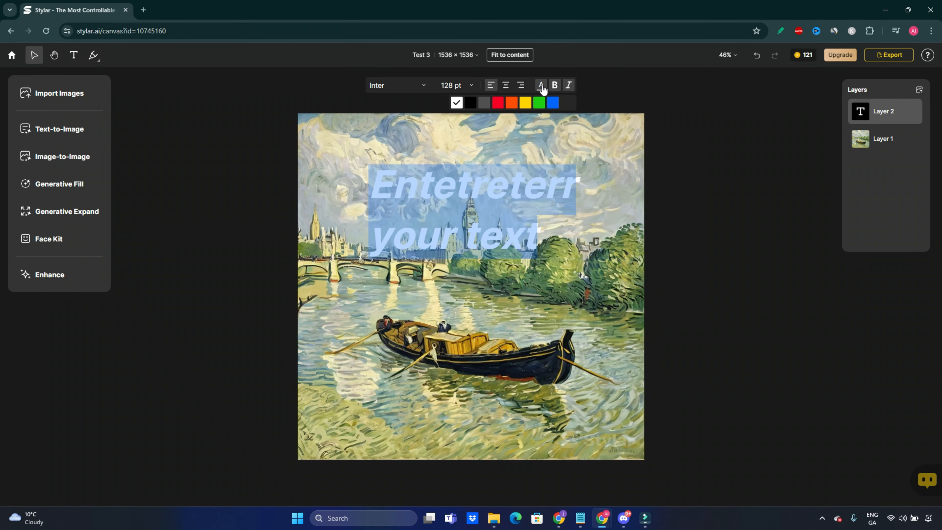
{"action": "left_click", "coordinate": [510, 102]}
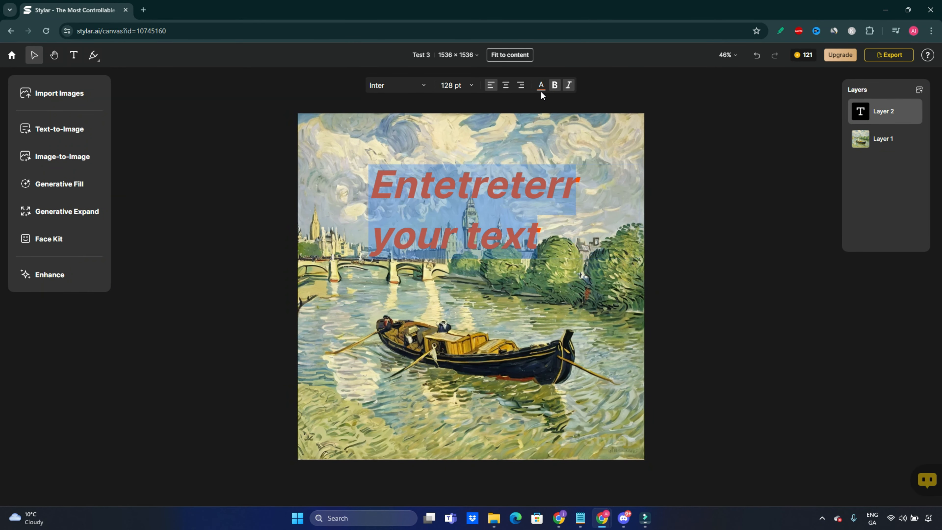
{"action": "left_click", "coordinate": [505, 85]}
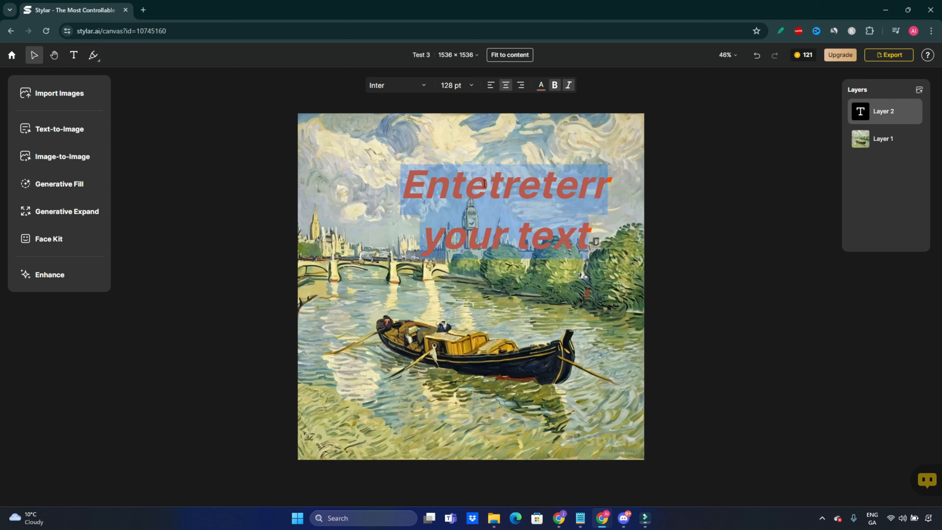
Move the orange text block up and to the left, into the sky near the painting's upper edge.
{"action": "left_click", "coordinate": [509, 280]}
{"action": "left_click", "coordinate": [488, 210]}
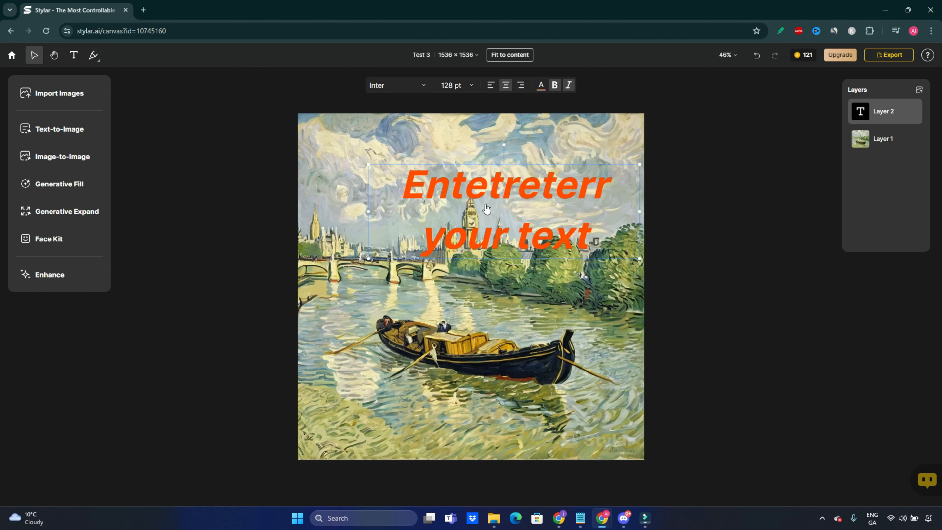
{"action": "left_click_drag", "start_coordinate": [488, 211], "coordinate": [439, 170]}
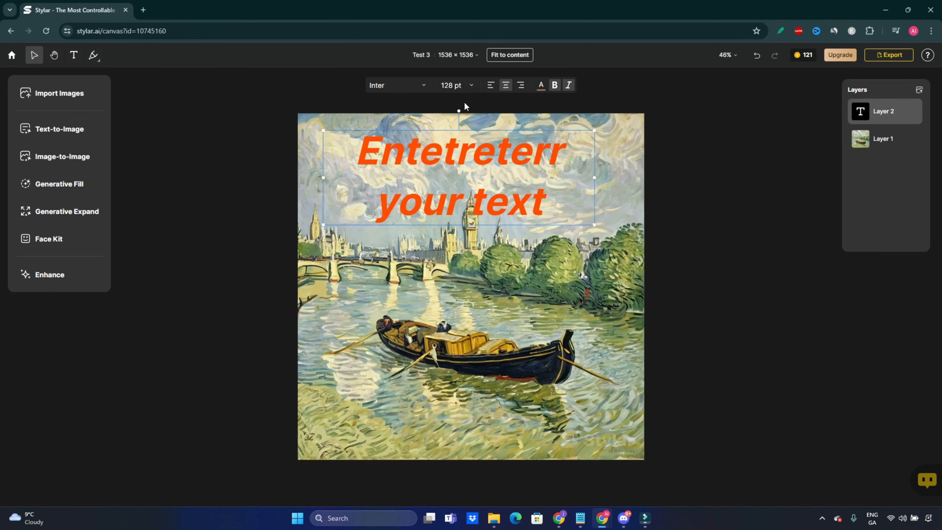
Set the orange text's font to Bungee and its size to 96 pt.
{"action": "left_click", "coordinate": [426, 87]}
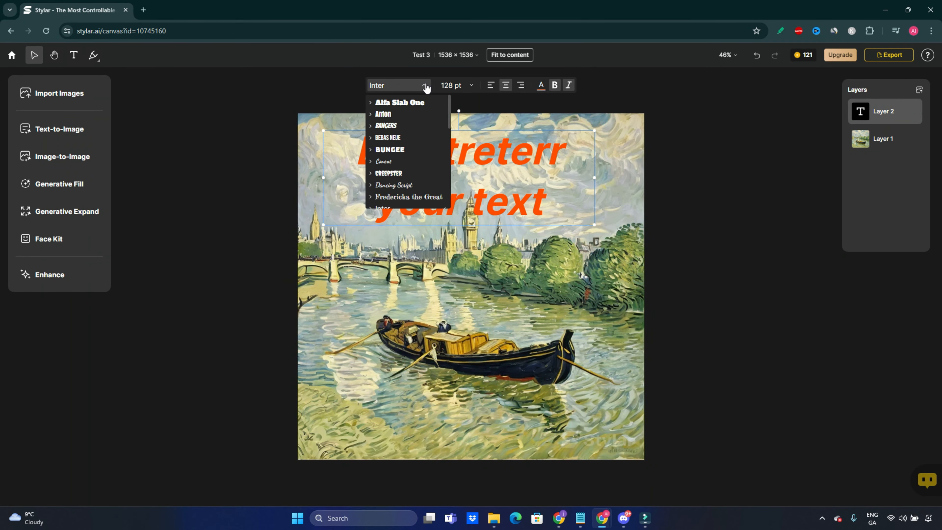
{"action": "left_click", "coordinate": [394, 152]}
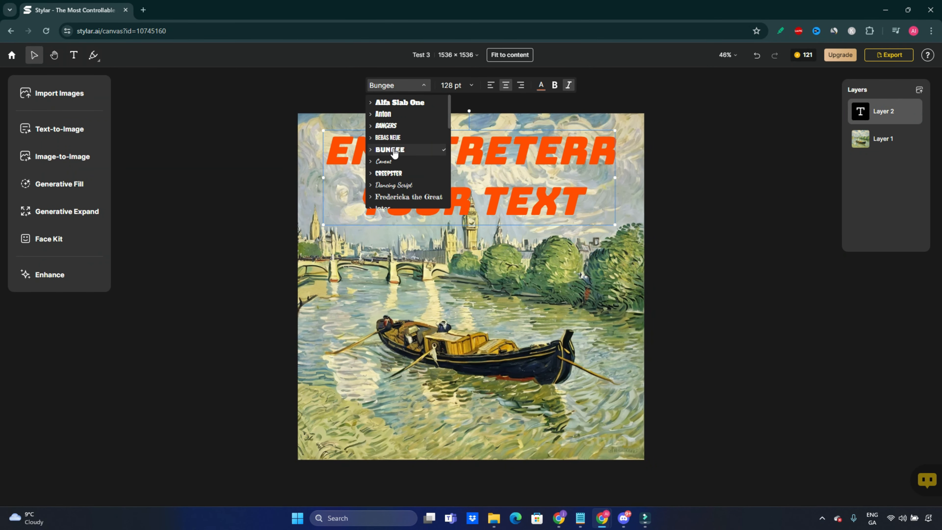
{"action": "left_click", "coordinate": [394, 152]}
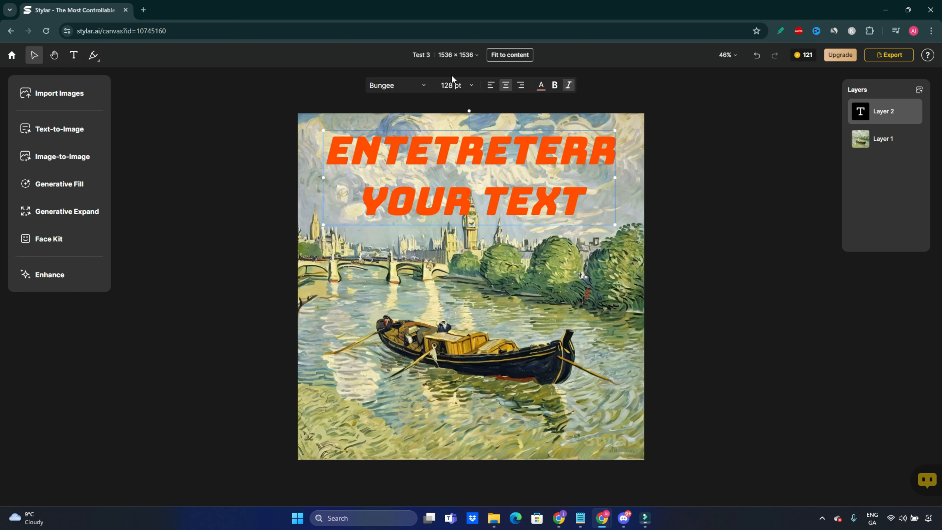
{"action": "left_click", "coordinate": [467, 87]}
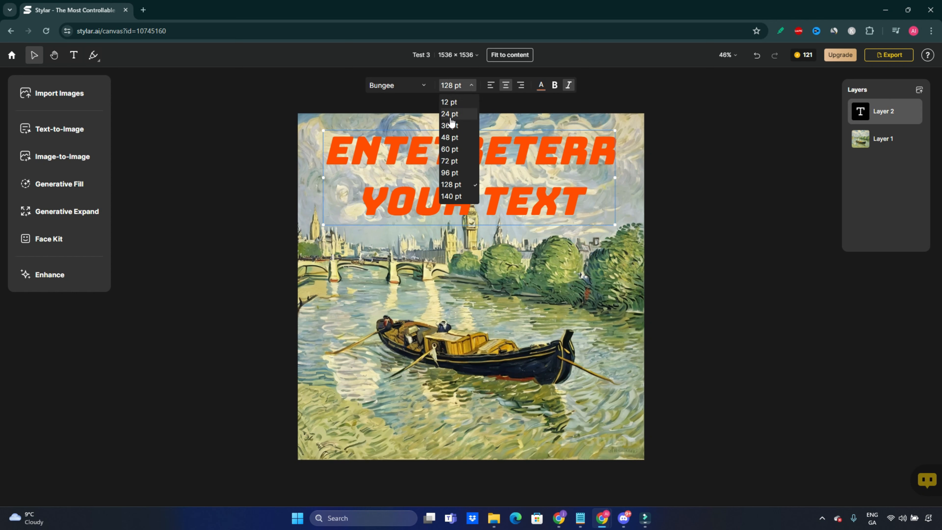
{"action": "left_click", "coordinate": [449, 174]}
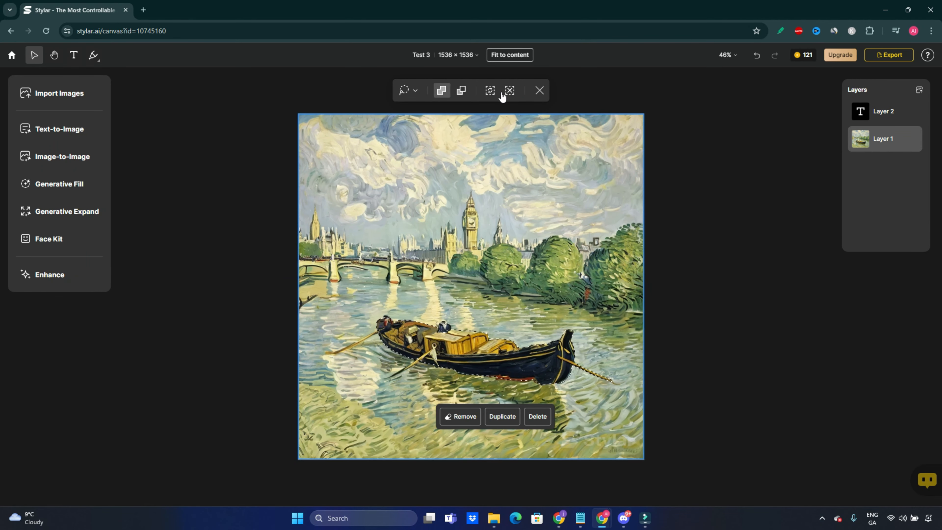
Duplicate the selected boat onto a new layer and move the copy below and left of the original boat.
{"action": "left_click", "coordinate": [418, 91]}
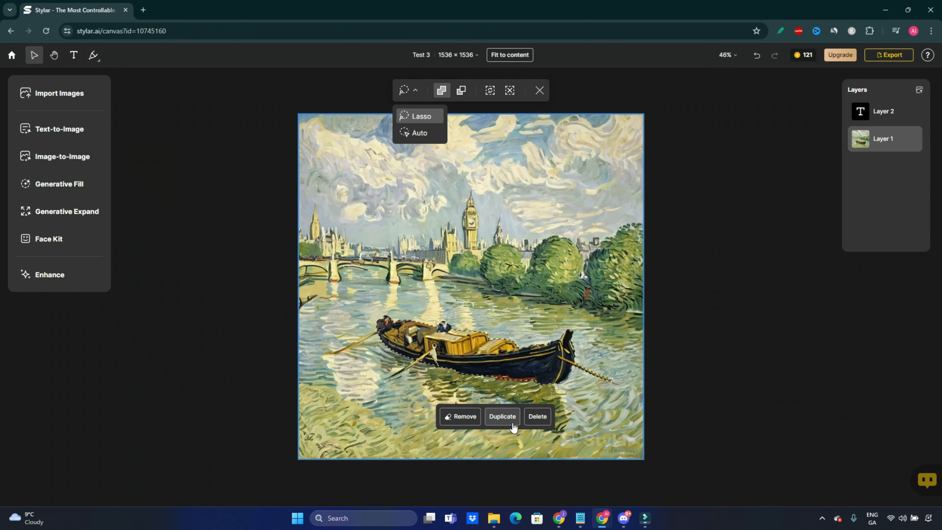
{"action": "left_click", "coordinate": [502, 416]}
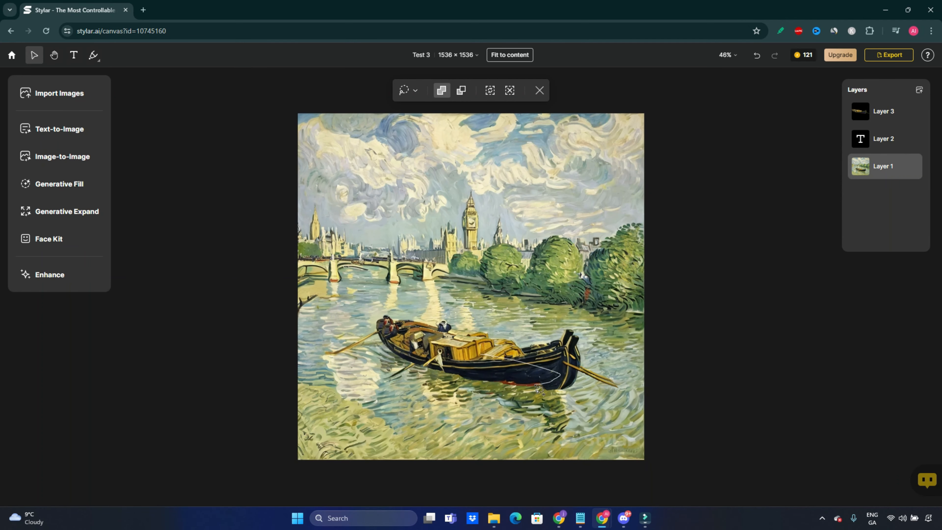
{"action": "left_click_drag", "start_coordinate": [539, 389], "coordinate": [537, 388]}
{"action": "left_click_drag", "start_coordinate": [438, 357], "coordinate": [392, 350]}
{"action": "left_click_drag", "start_coordinate": [452, 331], "coordinate": [392, 326]}
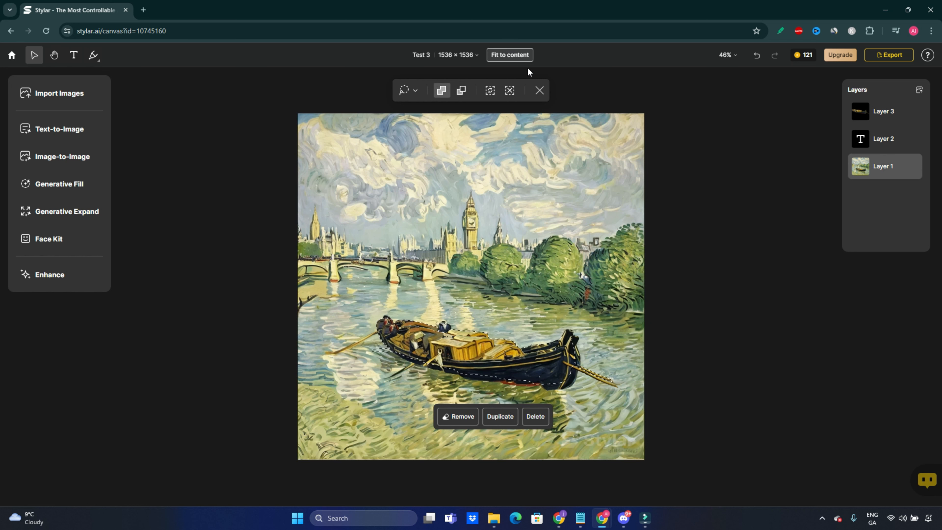
{"action": "left_click", "coordinate": [538, 91]}
{"action": "left_click", "coordinate": [464, 343]}
{"action": "left_click_drag", "start_coordinate": [464, 343], "coordinate": [412, 389]}
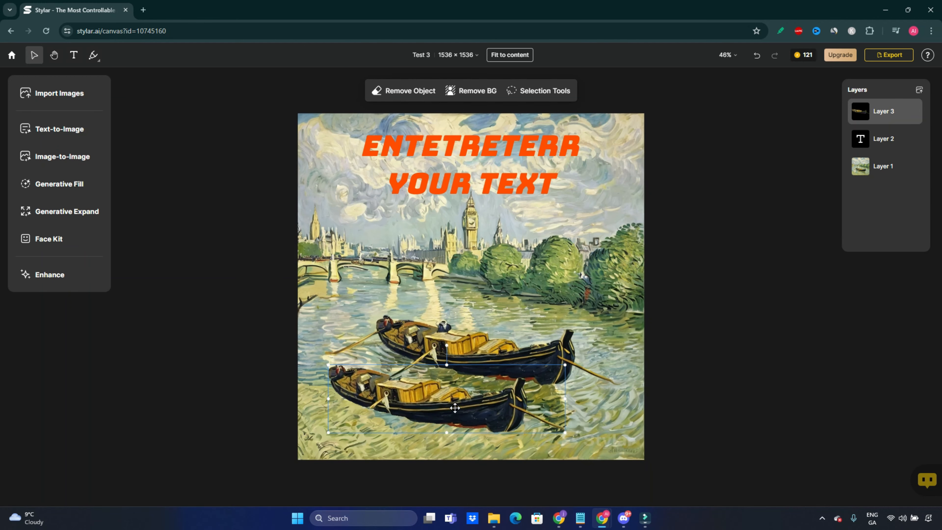
Generate Text-to-Image results in the American Story style from "Lake in the middle of the forest" at style intensity 0.7.
{"action": "left_click", "coordinate": [63, 132]}
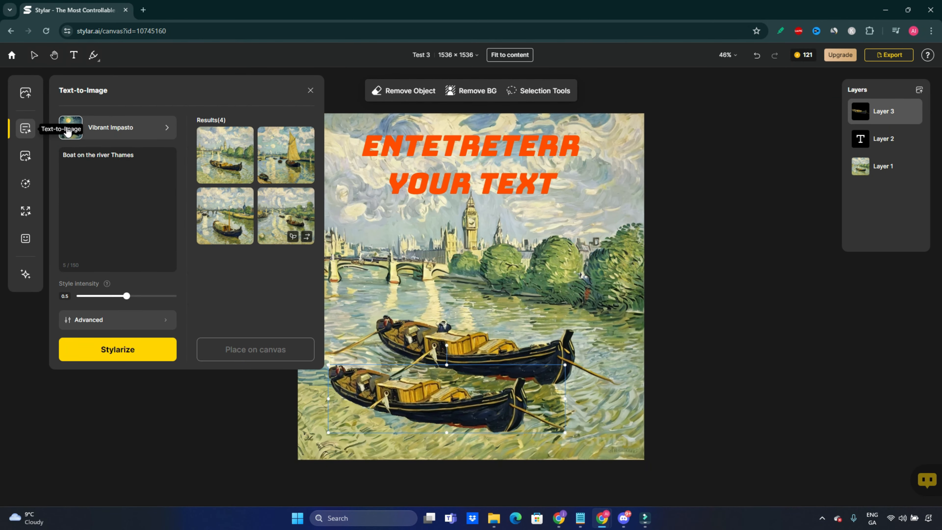
{"action": "left_click", "coordinate": [157, 126]}
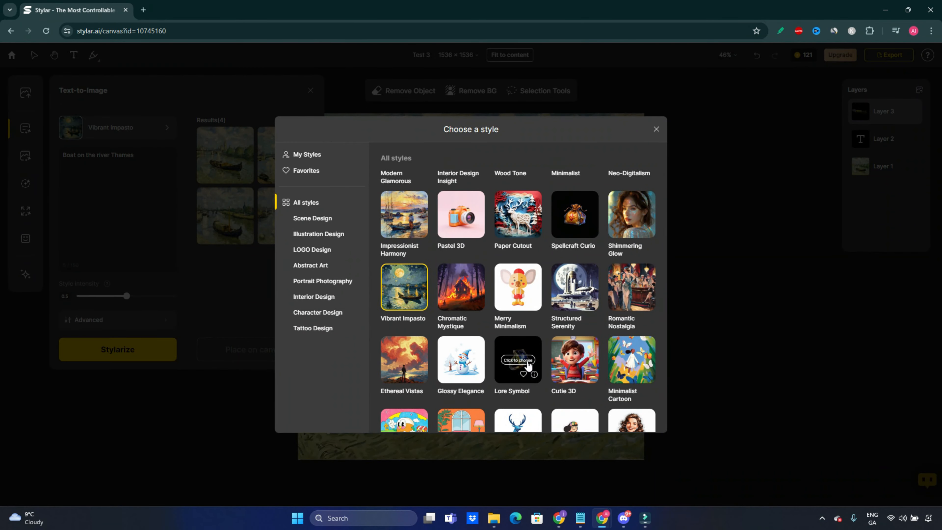
{"action": "scroll", "coordinate": [585, 291], "scroll_direction": "down", "scroll_amount": 4}
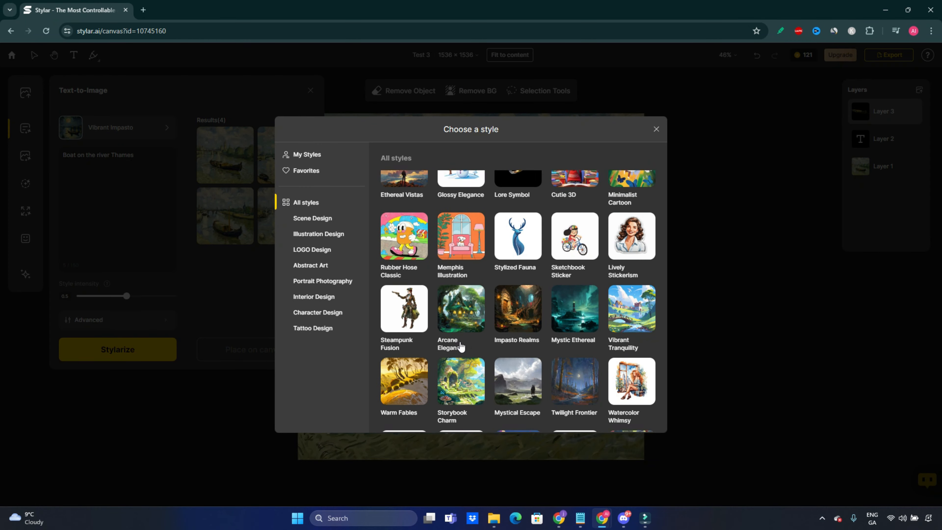
{"action": "scroll", "coordinate": [482, 334], "scroll_direction": "down", "scroll_amount": 5}
{"action": "scroll", "coordinate": [507, 343], "scroll_direction": "down", "scroll_amount": 5}
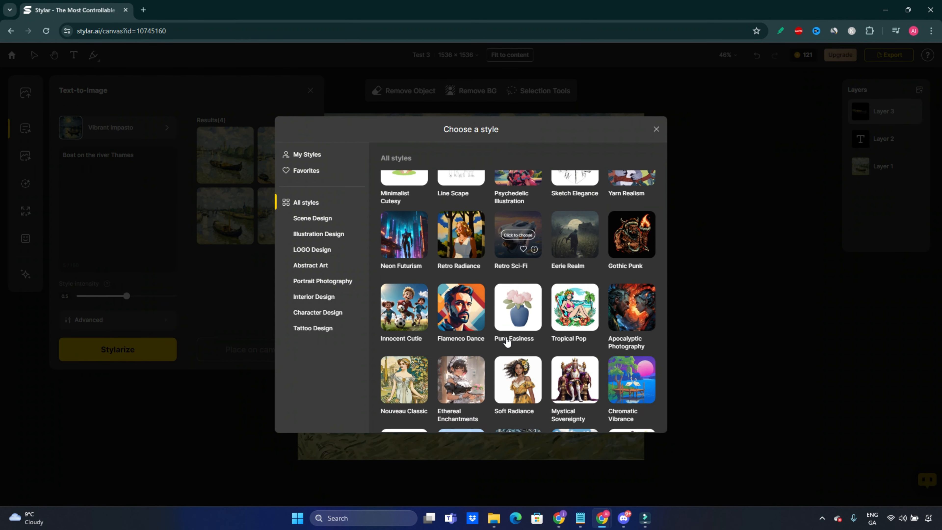
{"action": "scroll", "coordinate": [599, 308], "scroll_direction": "down", "scroll_amount": 5}
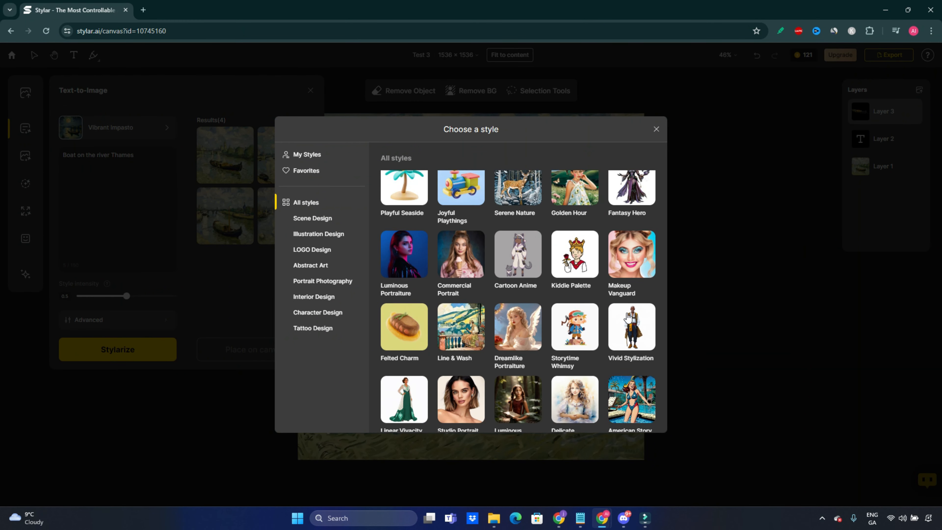
{"action": "left_click", "coordinate": [633, 384]}
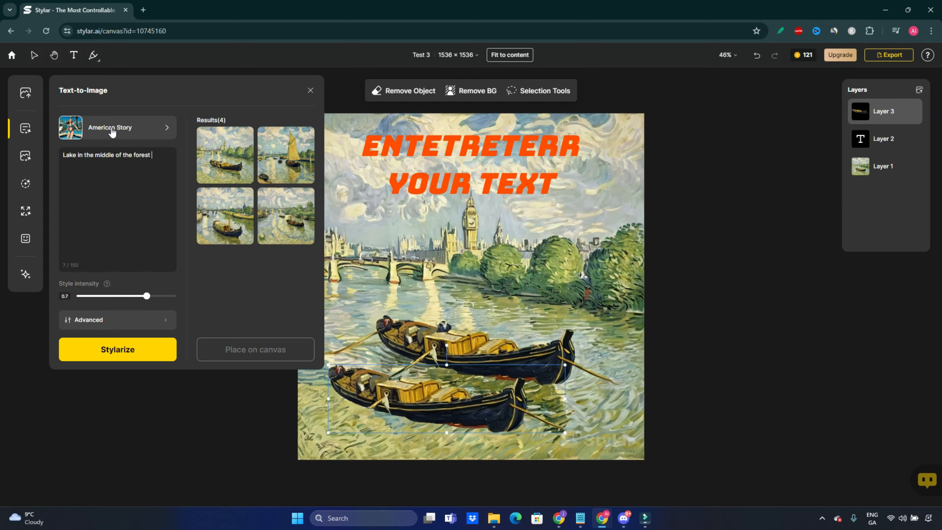
{"action": "left_click", "coordinate": [113, 353]}
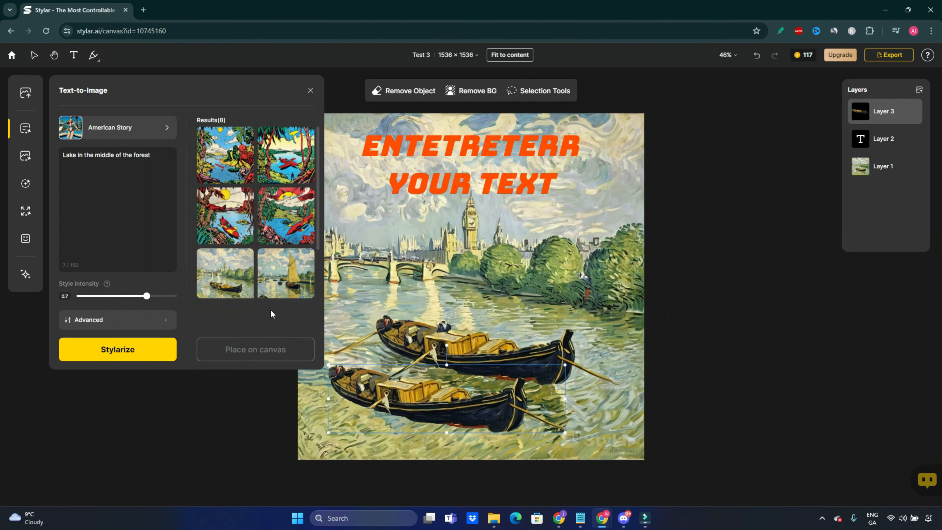
Preview the earlier boat painting and the newly generated forest lake images at enlarged size.
{"action": "mouse_move", "coordinate": [233, 266]}
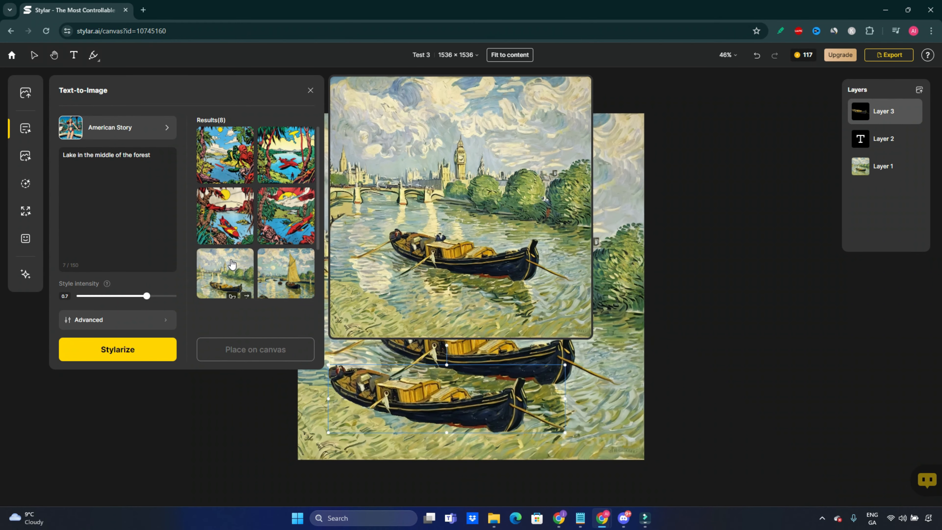
{"action": "mouse_move", "coordinate": [245, 164]}
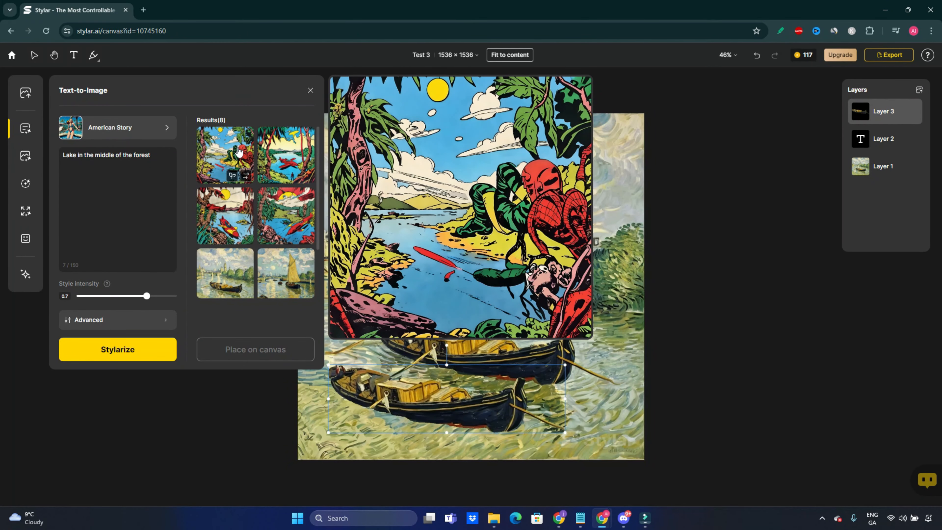
{"action": "mouse_move", "coordinate": [273, 157]}
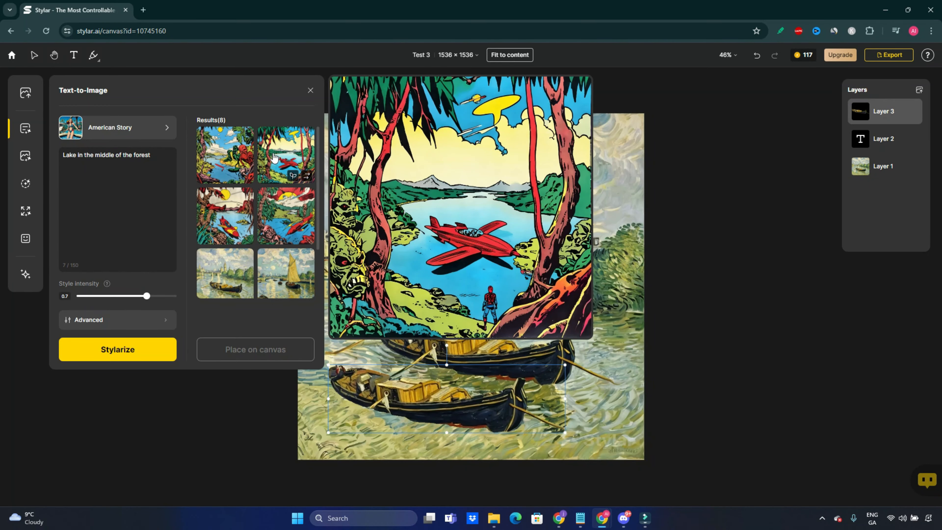
{"action": "mouse_move", "coordinate": [262, 194]}
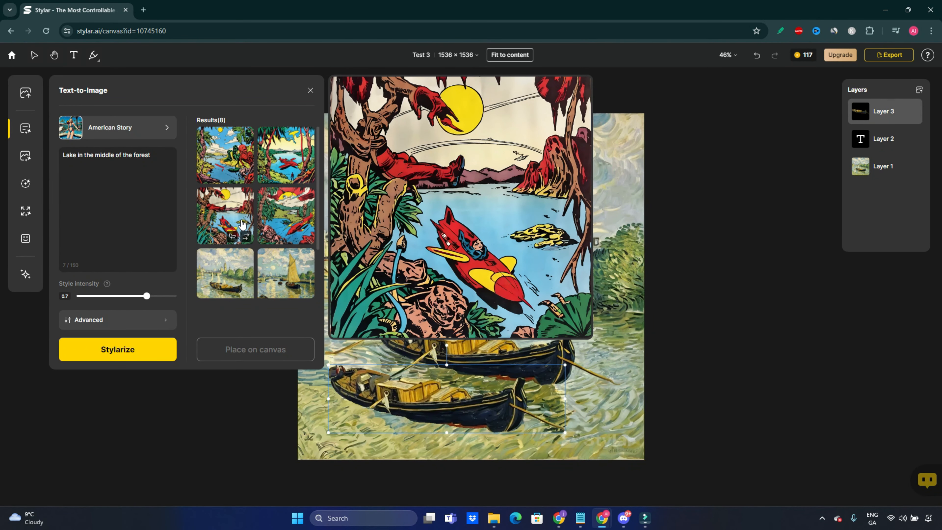
Place the generated lake image with the red rocket and yellow sun on the canvas, and hide Layer 2 and Layer 1.
{"action": "left_click", "coordinate": [228, 219]}
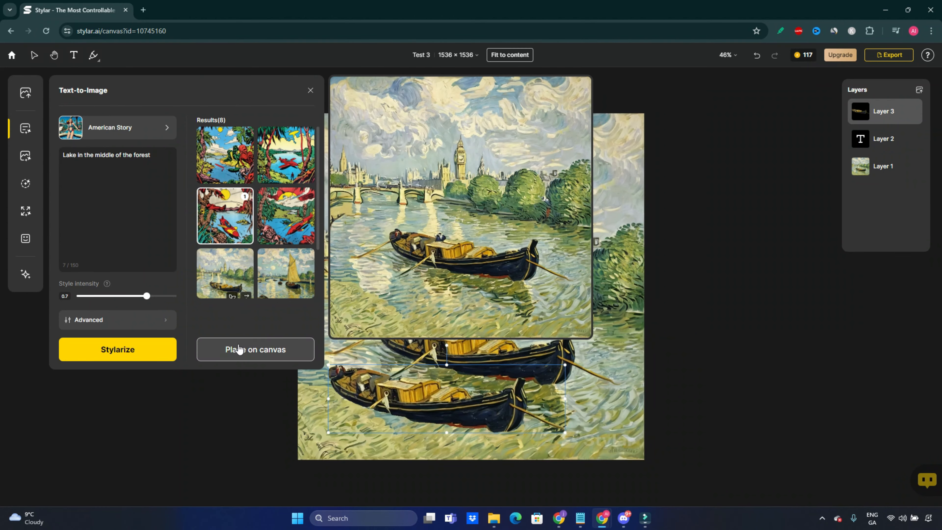
{"action": "left_click", "coordinate": [238, 351]}
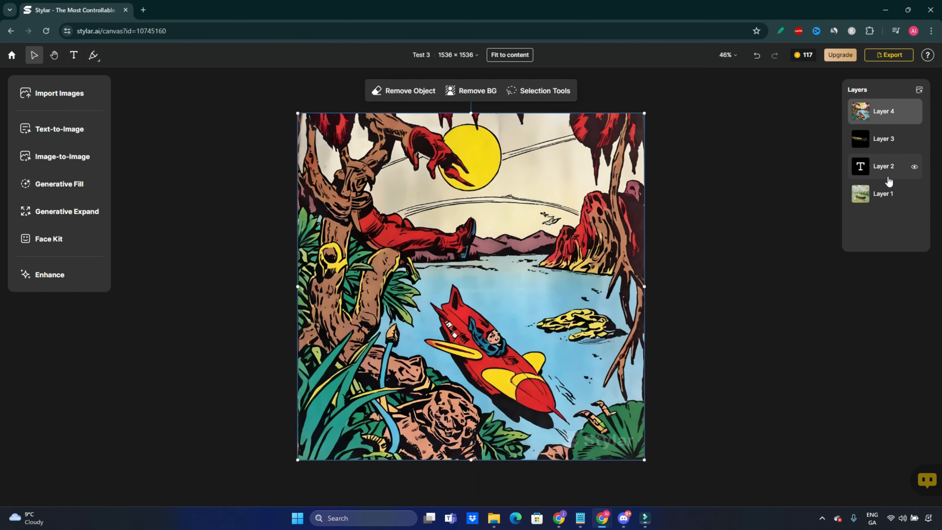
{"action": "left_click", "coordinate": [914, 169]}
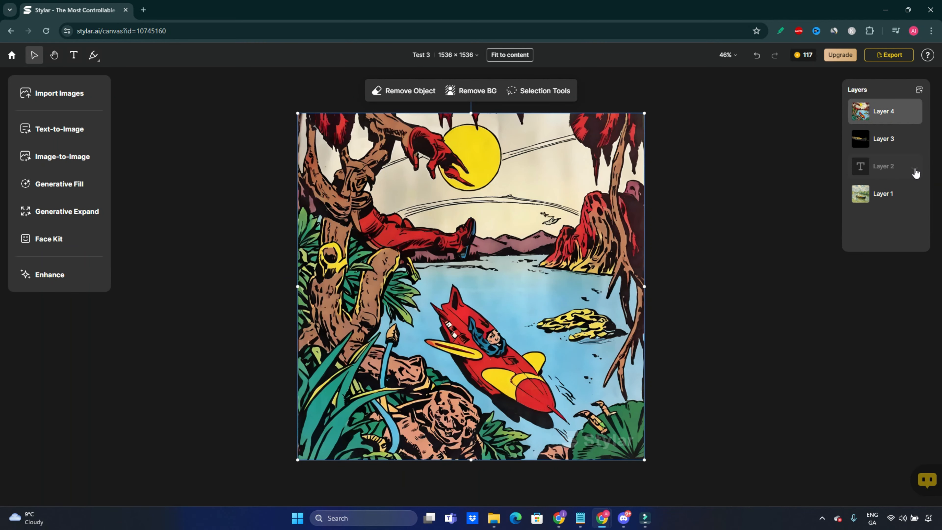
{"action": "left_click", "coordinate": [914, 195]}
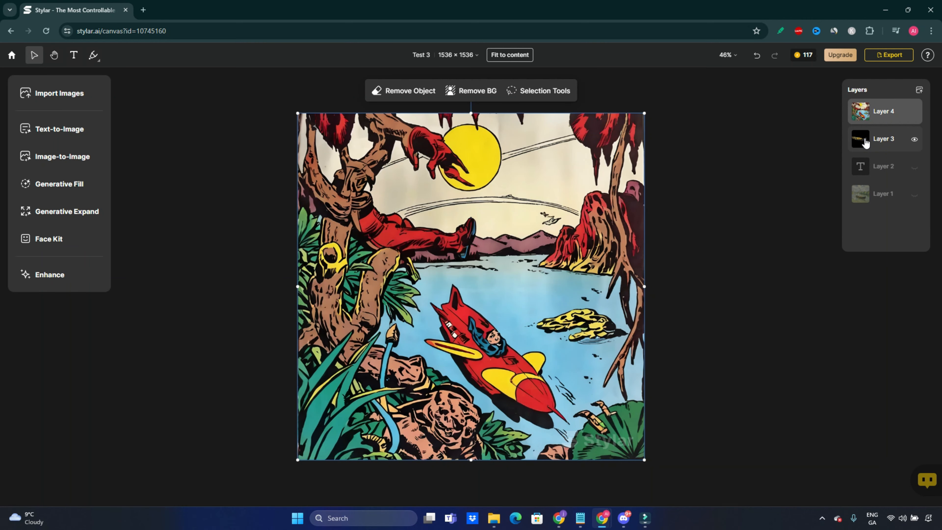
Bring the boat on Layer 3 in front of Layer 4 and move it up onto the lake, above the red rocket.
{"action": "left_click_drag", "start_coordinate": [866, 142], "coordinate": [871, 108]}
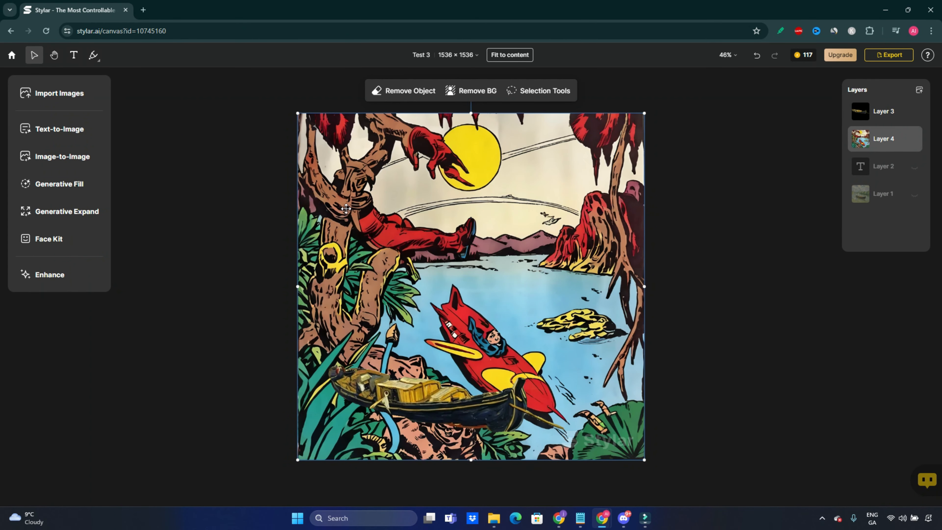
{"action": "left_click", "coordinate": [62, 130]}
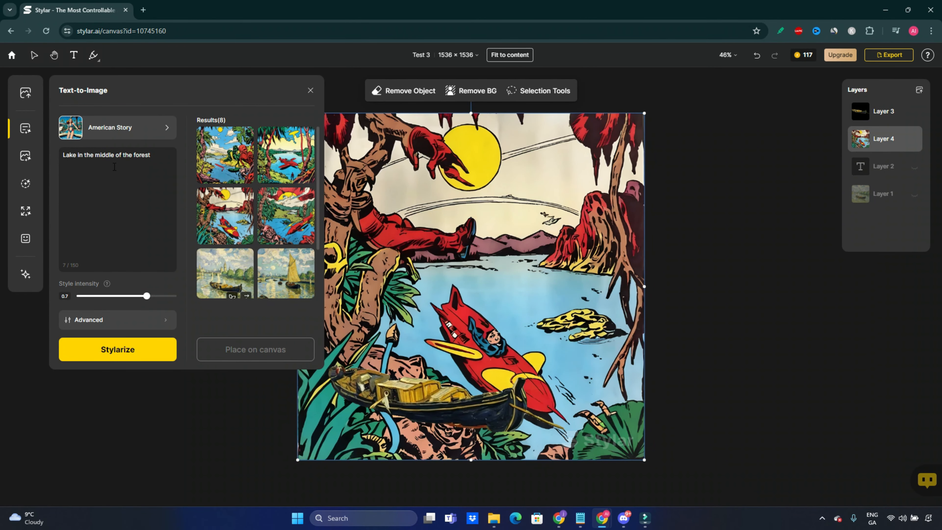
{"action": "left_click", "coordinate": [311, 90]}
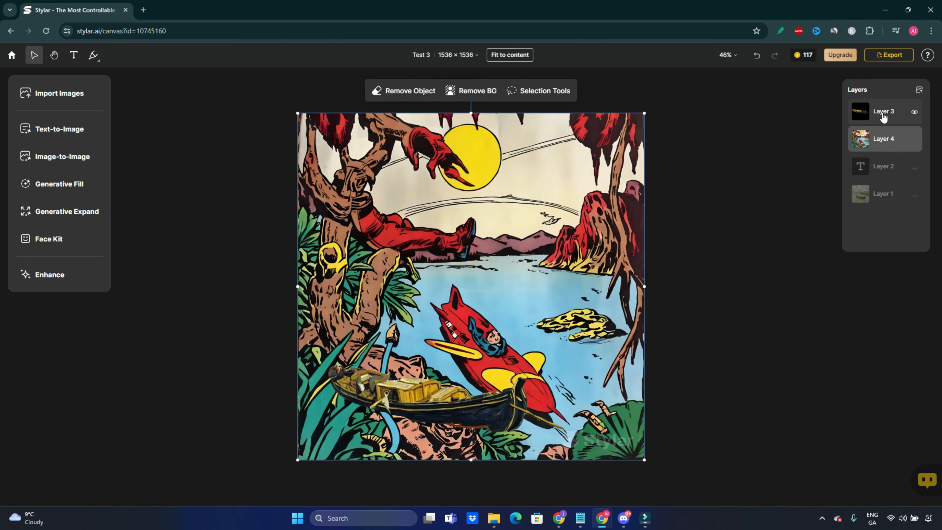
{"action": "left_click", "coordinate": [444, 395]}
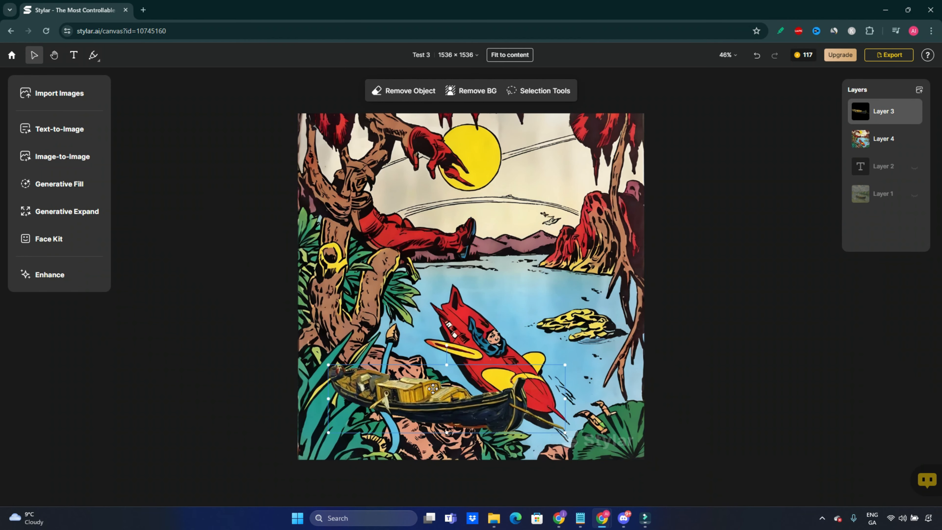
{"action": "left_click_drag", "start_coordinate": [430, 390], "coordinate": [508, 272]}
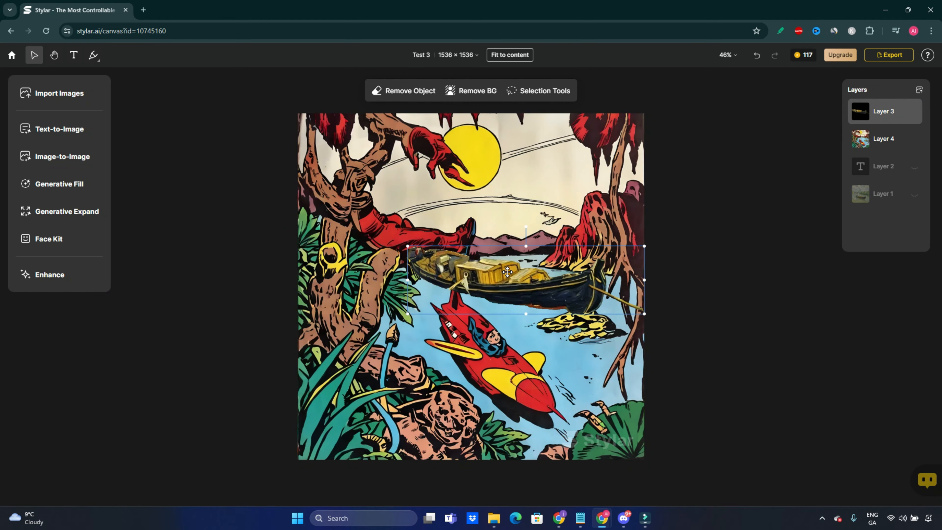
{"action": "left_click_drag", "start_coordinate": [507, 272], "coordinate": [501, 256]}
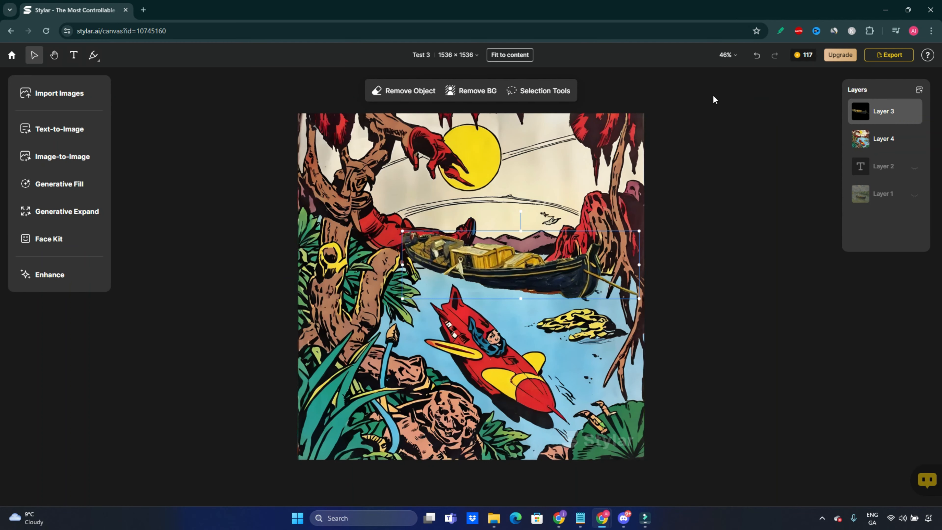
Check the credit balance details and read the FAQ's credit deduction rules for each feature, then return to the canvas.
{"action": "mouse_move", "coordinate": [800, 55]}
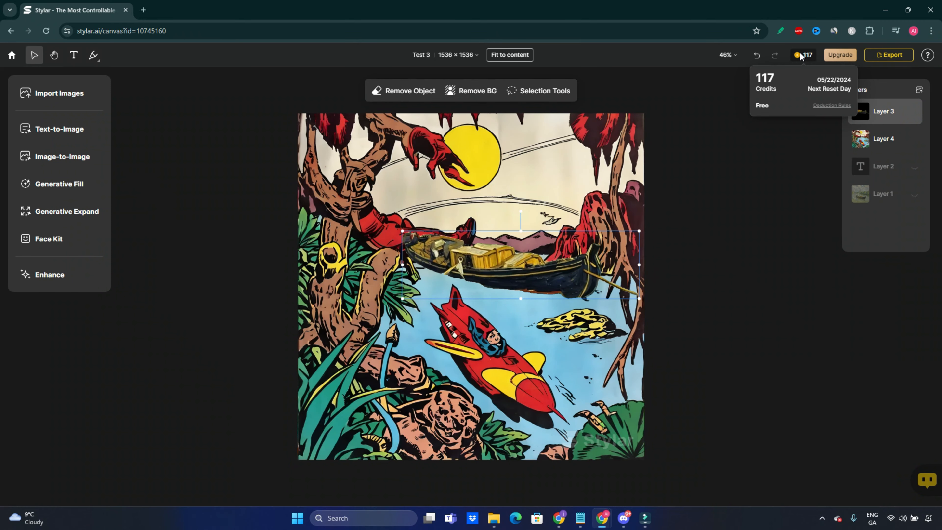
{"action": "left_click", "coordinate": [821, 106]}
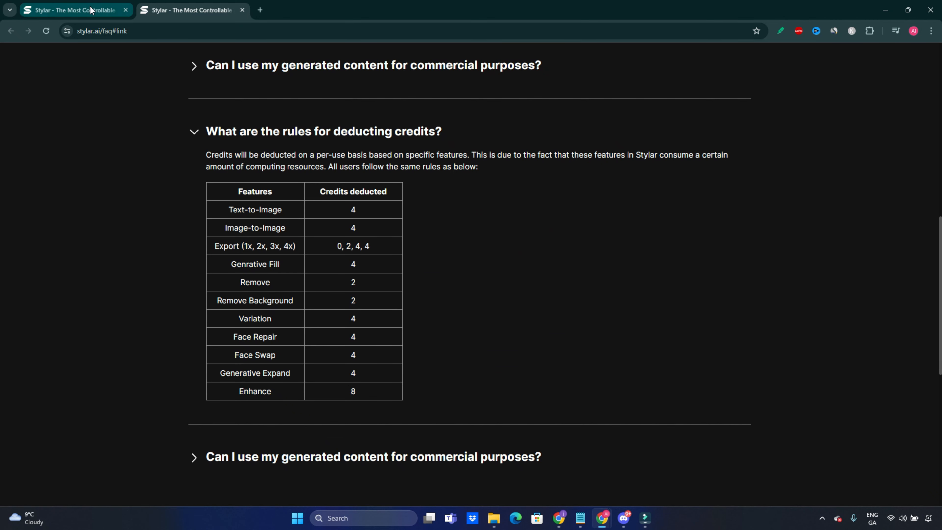
{"action": "left_click", "coordinate": [74, 10]}
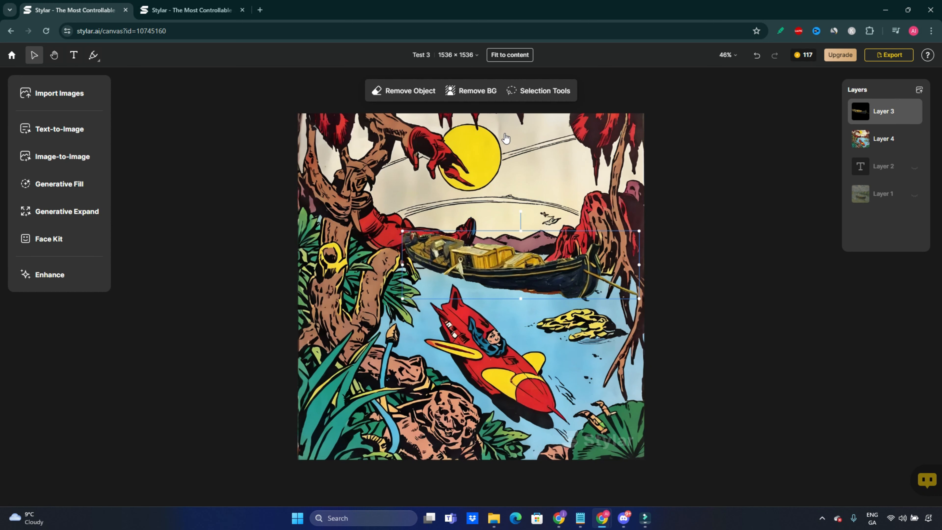
{"action": "left_click", "coordinate": [211, 9]}
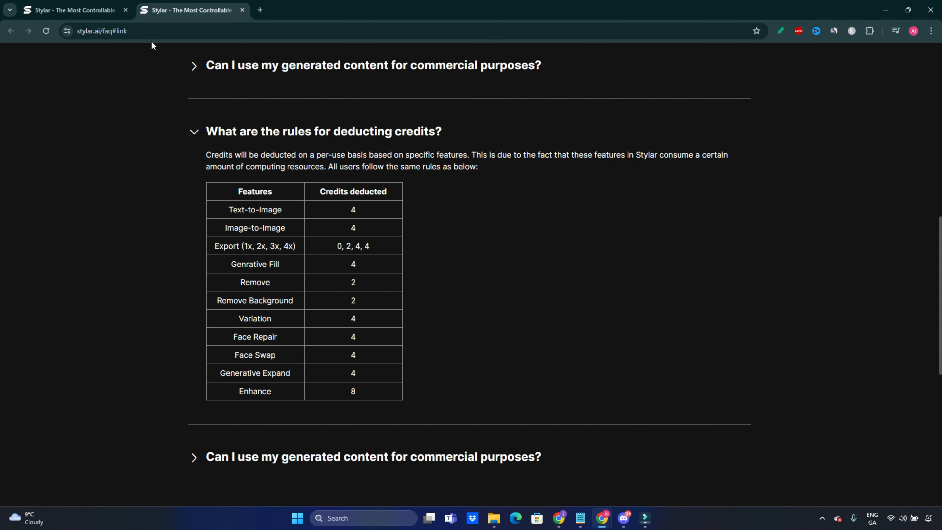
{"action": "left_click", "coordinate": [74, 10]}
{"action": "left_click", "coordinate": [184, 10]}
{"action": "left_click", "coordinate": [91, 9]}
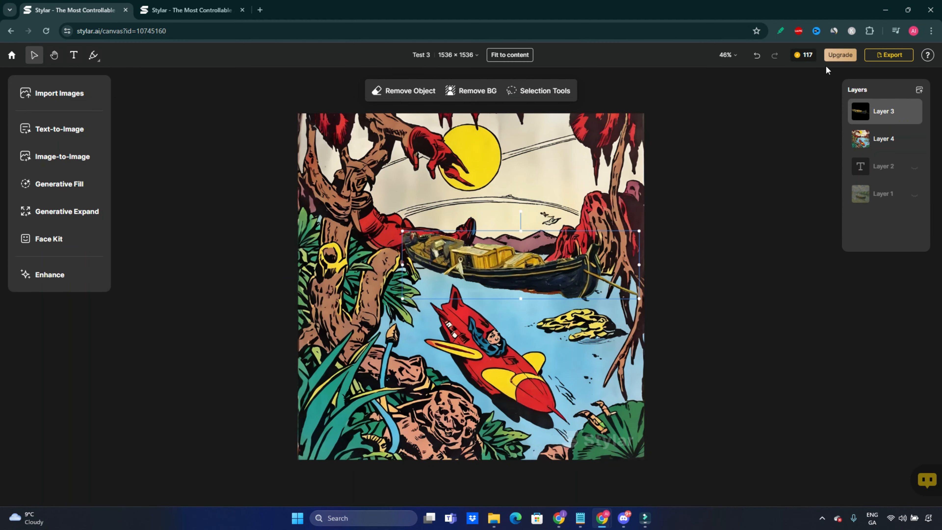
Open the upgrade plans and compare the Standard, Professional and Business prices under annual and monthly billing.
{"action": "left_click", "coordinate": [841, 56]}
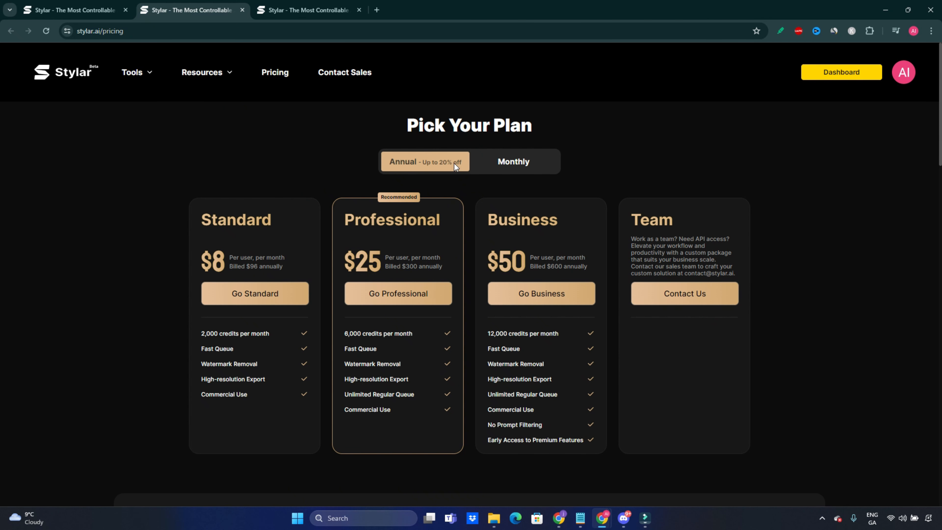
{"action": "scroll", "coordinate": [176, 218], "scroll_direction": "down", "scroll_amount": 1}
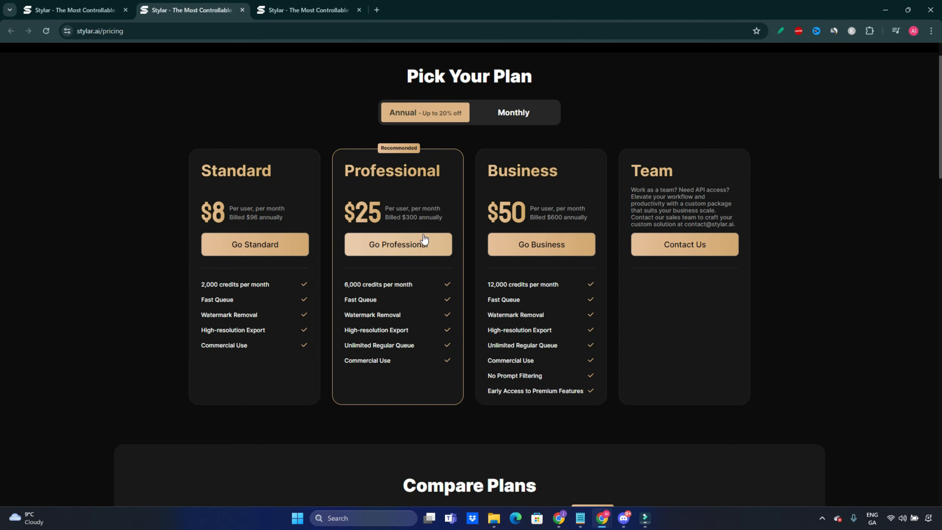
{"action": "left_click", "coordinate": [538, 116]}
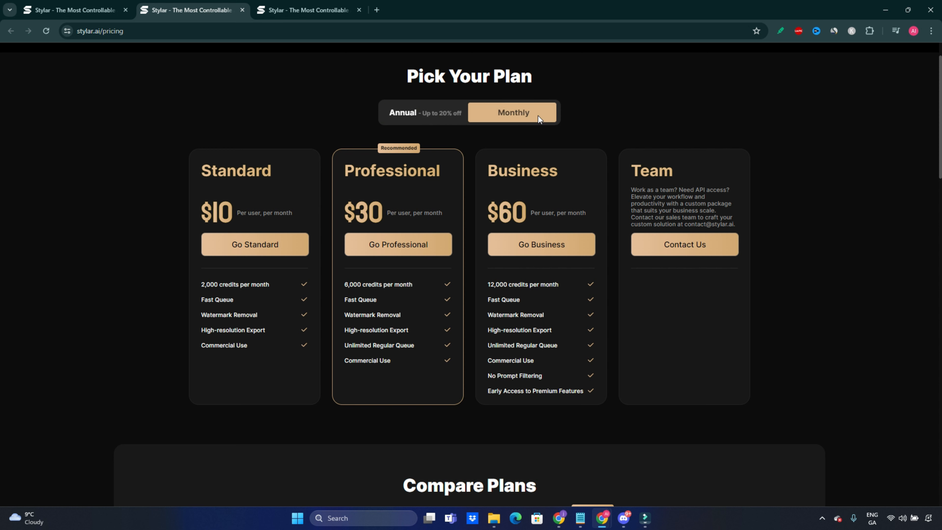